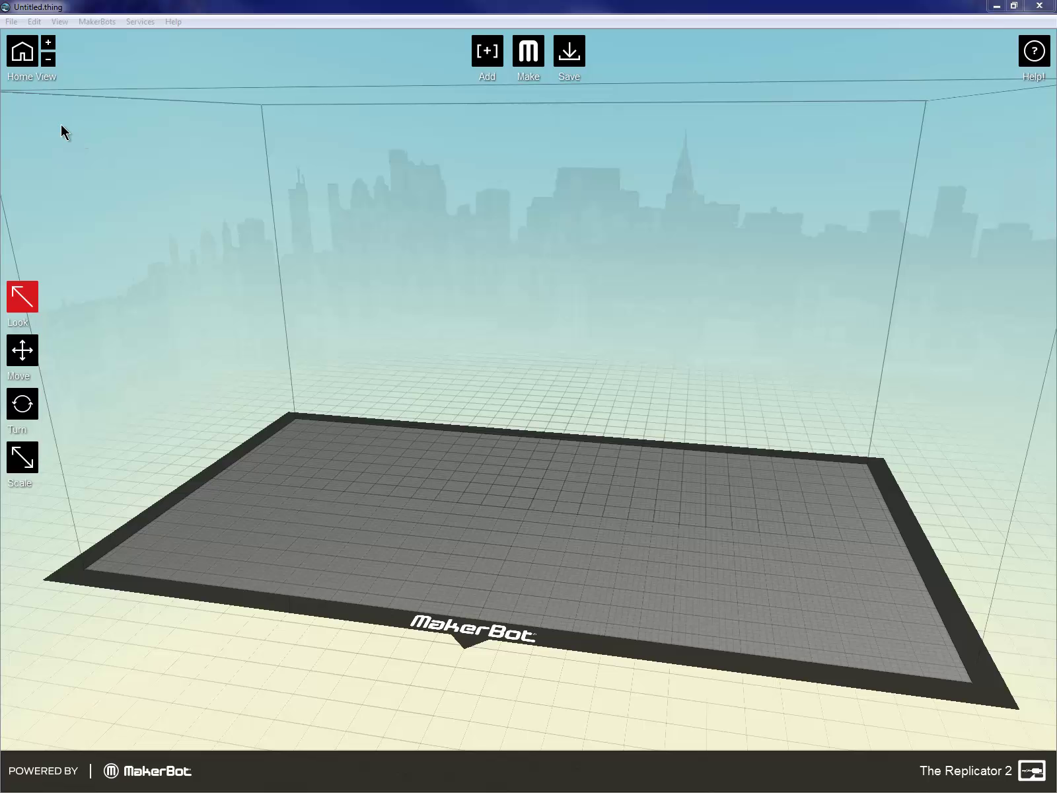
# Add the file st andrews_eg.obj to the scene and move the object onto the platform.
pyautogui.click(12, 22)
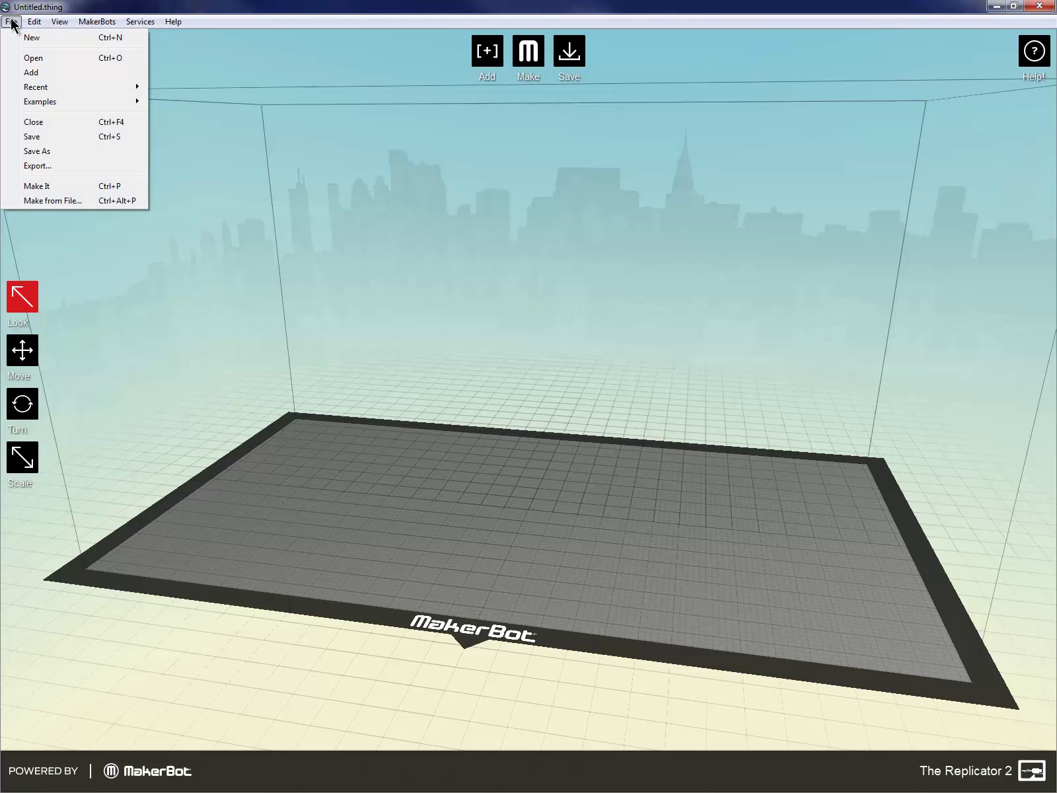
pyautogui.click(41, 73)
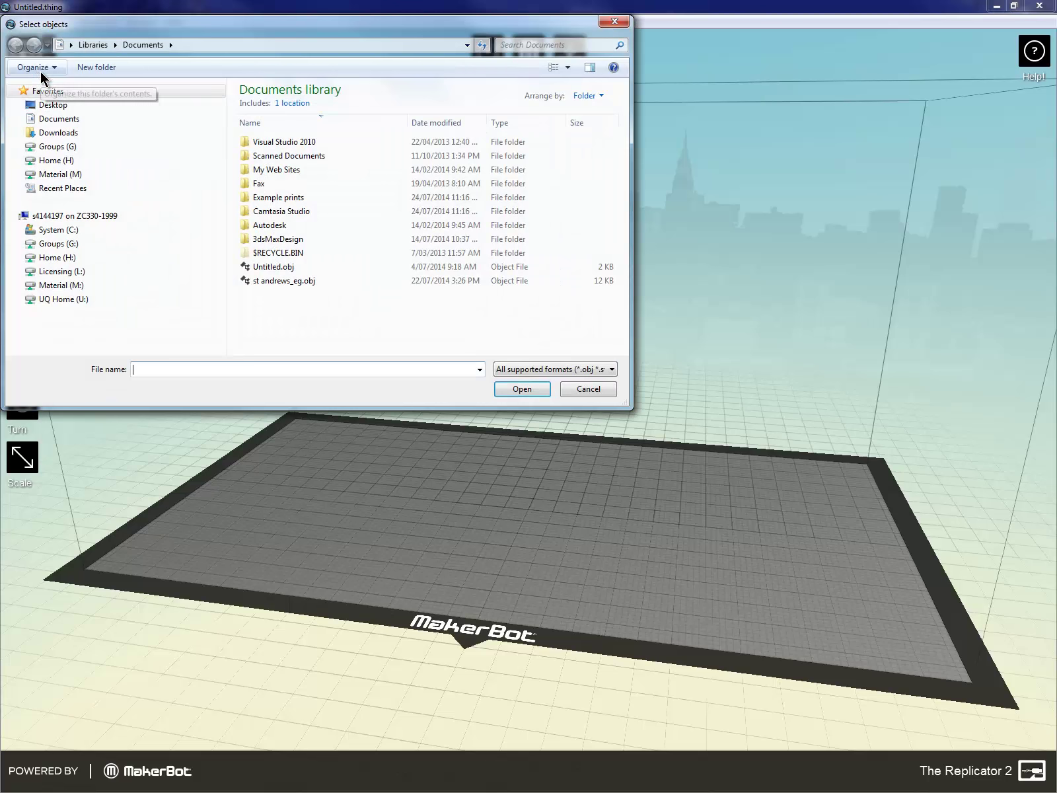
pyautogui.click(270, 278)
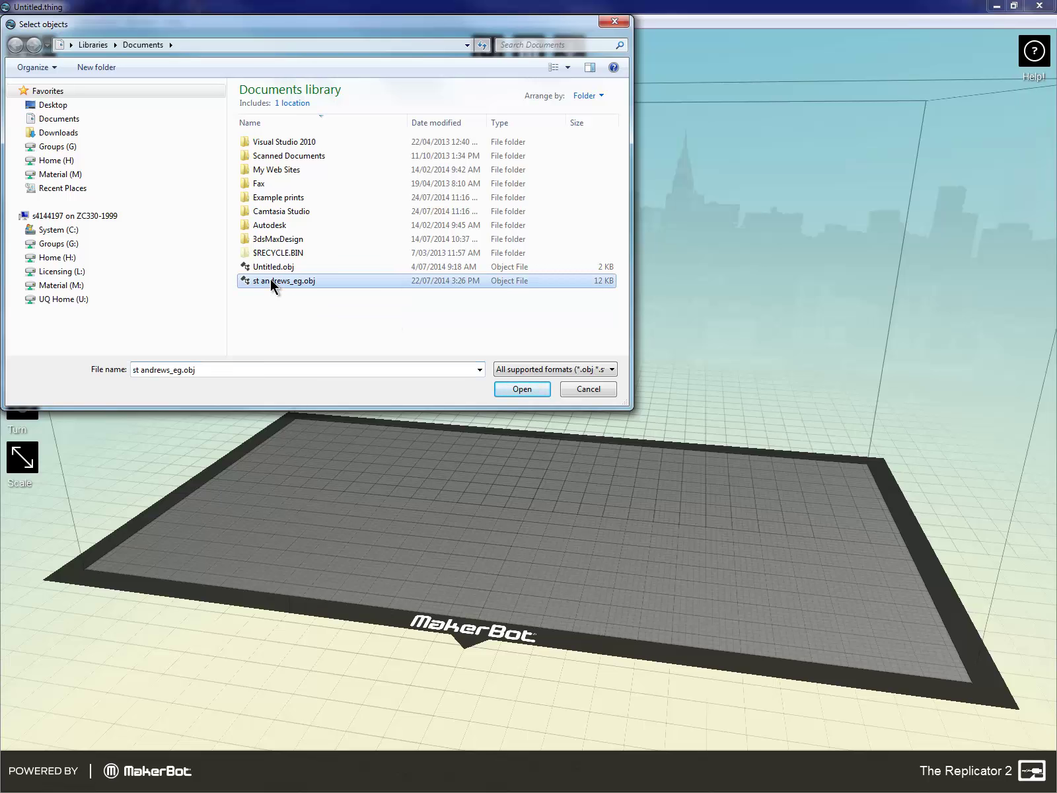
pyautogui.click(528, 388)
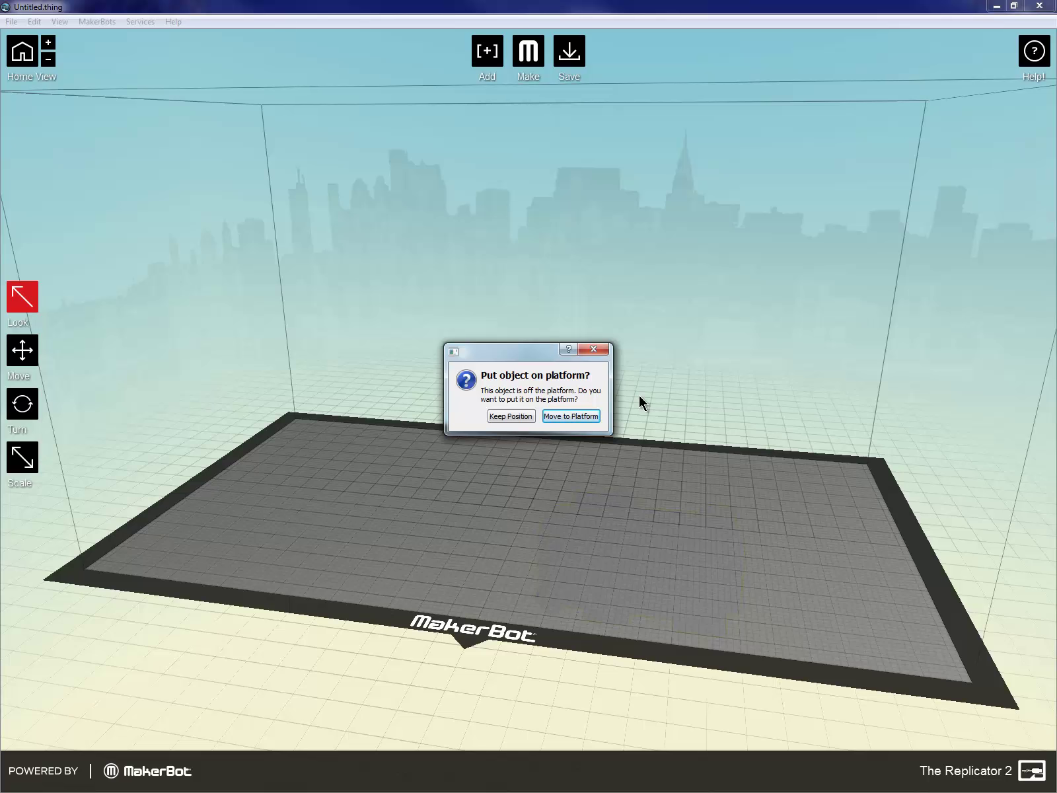
pyautogui.click(576, 418)
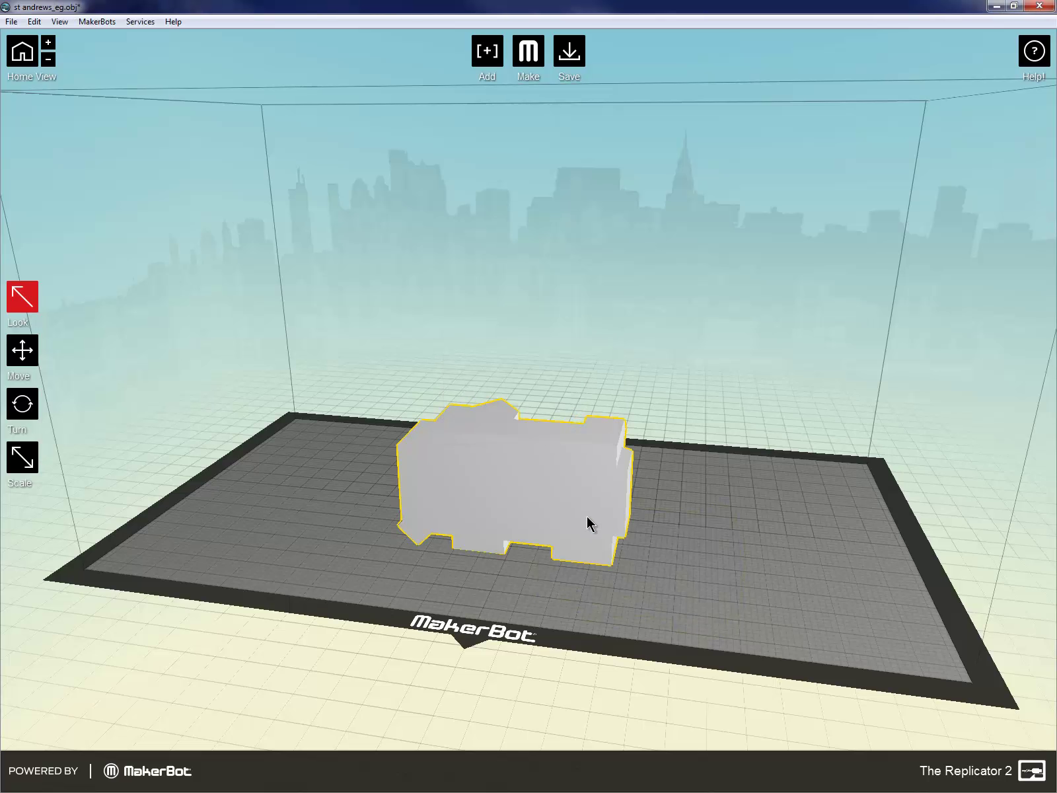
# Stand the building model upright by setting its X rotation to 90° and lay it flat on the platform.
pyautogui.scroll(2, 586, 516)
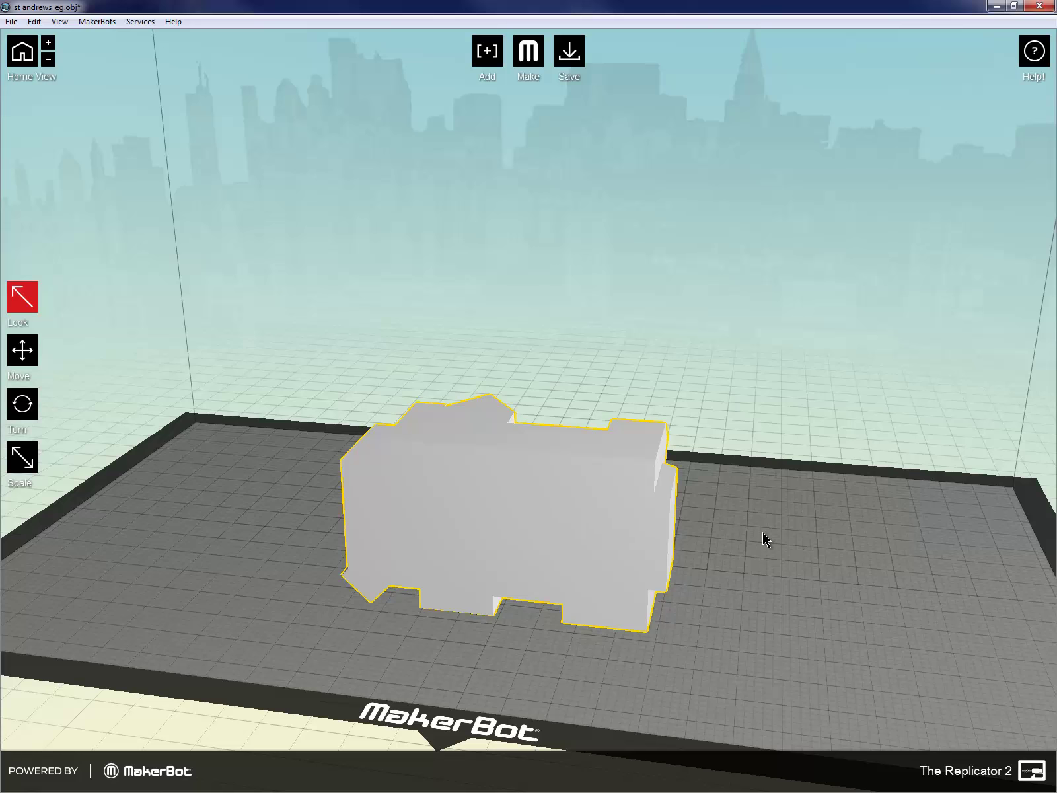
pyautogui.moveTo(763, 532); pyautogui.dragTo(542, 546)
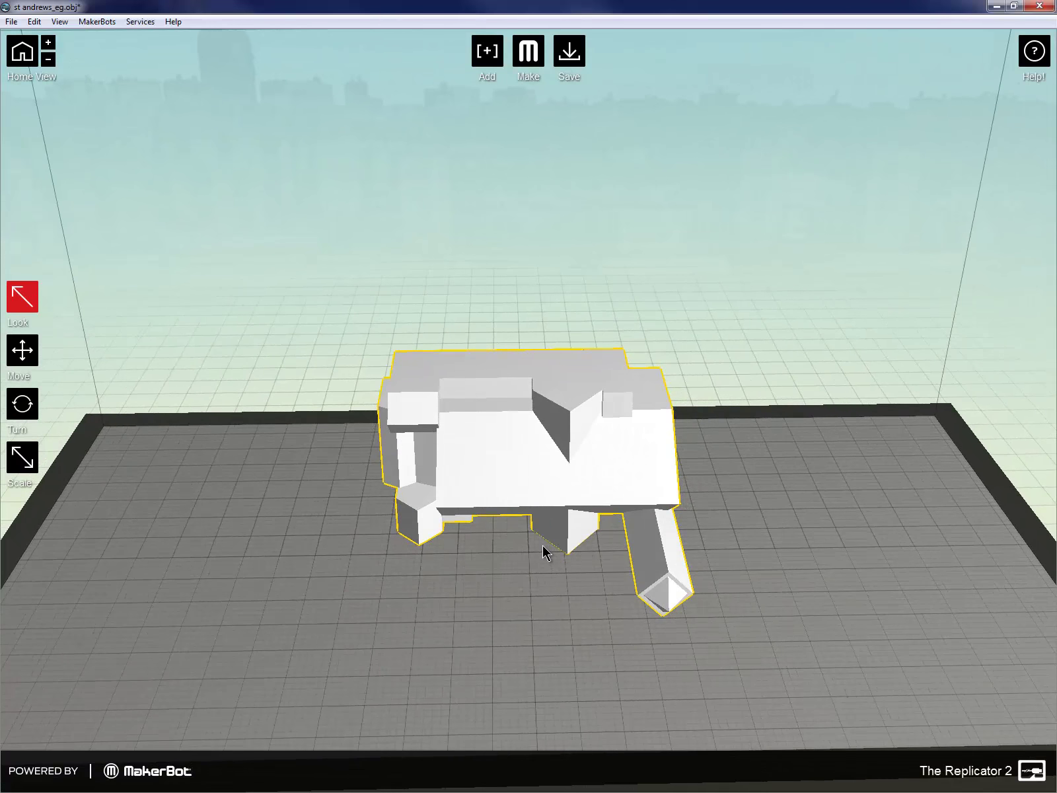
pyautogui.moveTo(739, 540)
pyautogui.mouseDown()
pyautogui.moveTo(753, 549)
pyautogui.moveTo(721, 548)
pyautogui.mouseUp()
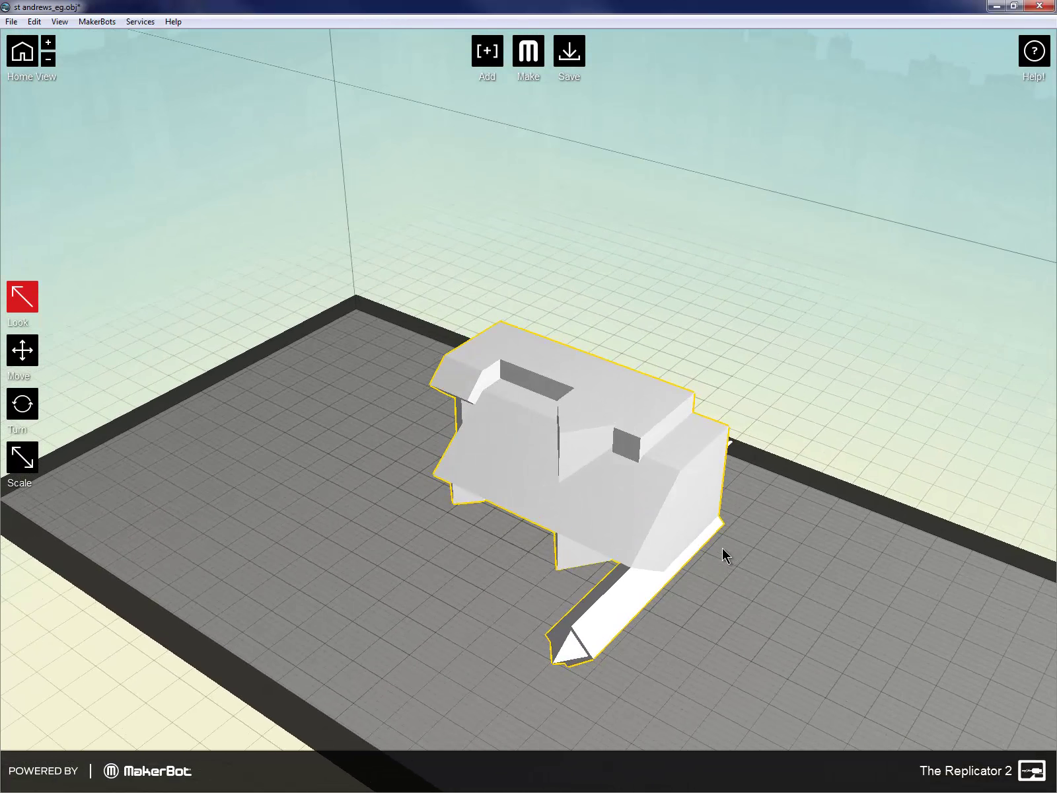
pyautogui.scroll(-3, 721, 548)
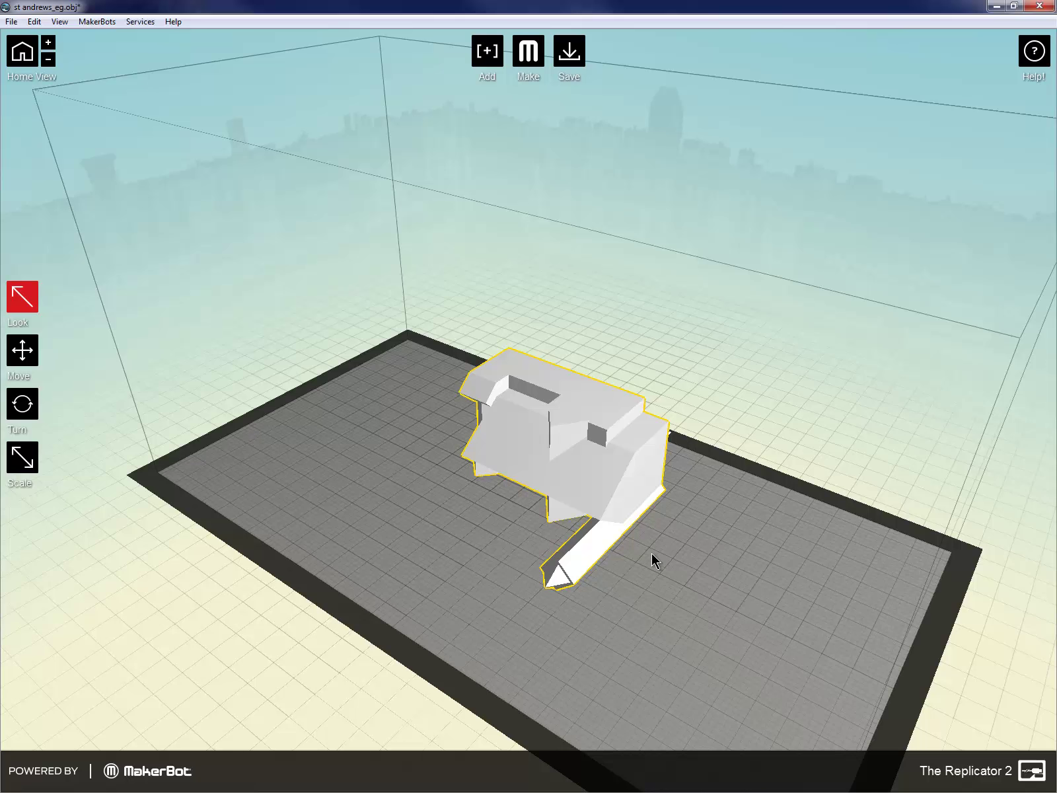
pyautogui.moveTo(652, 554); pyautogui.dragTo(773, 545)
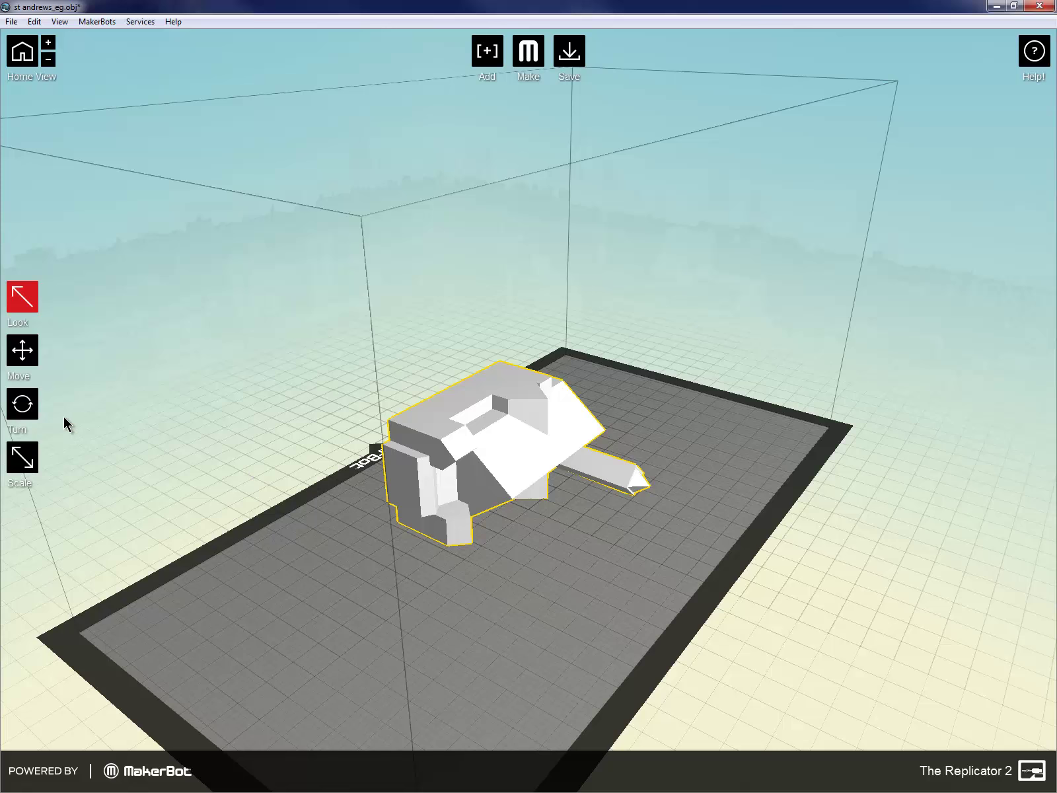
pyautogui.doubleClick(27, 412)
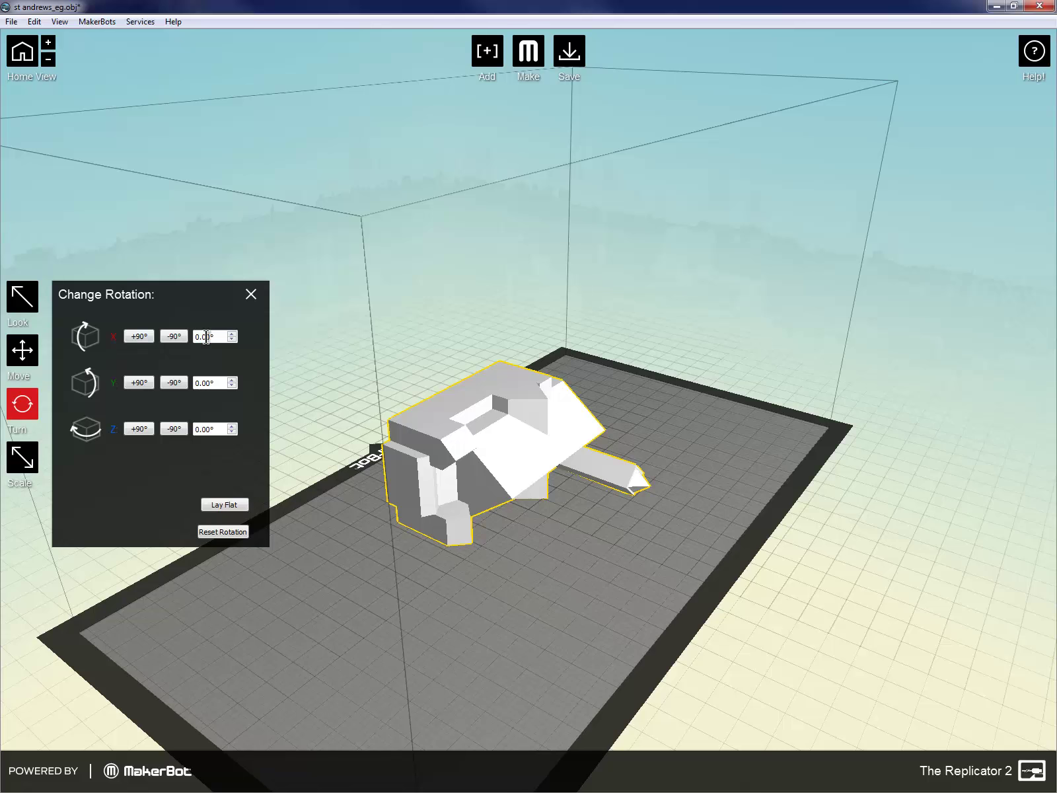
pyautogui.moveTo(224, 335); pyautogui.dragTo(182, 335)
pyautogui.write('9')
pyautogui.press('Return')
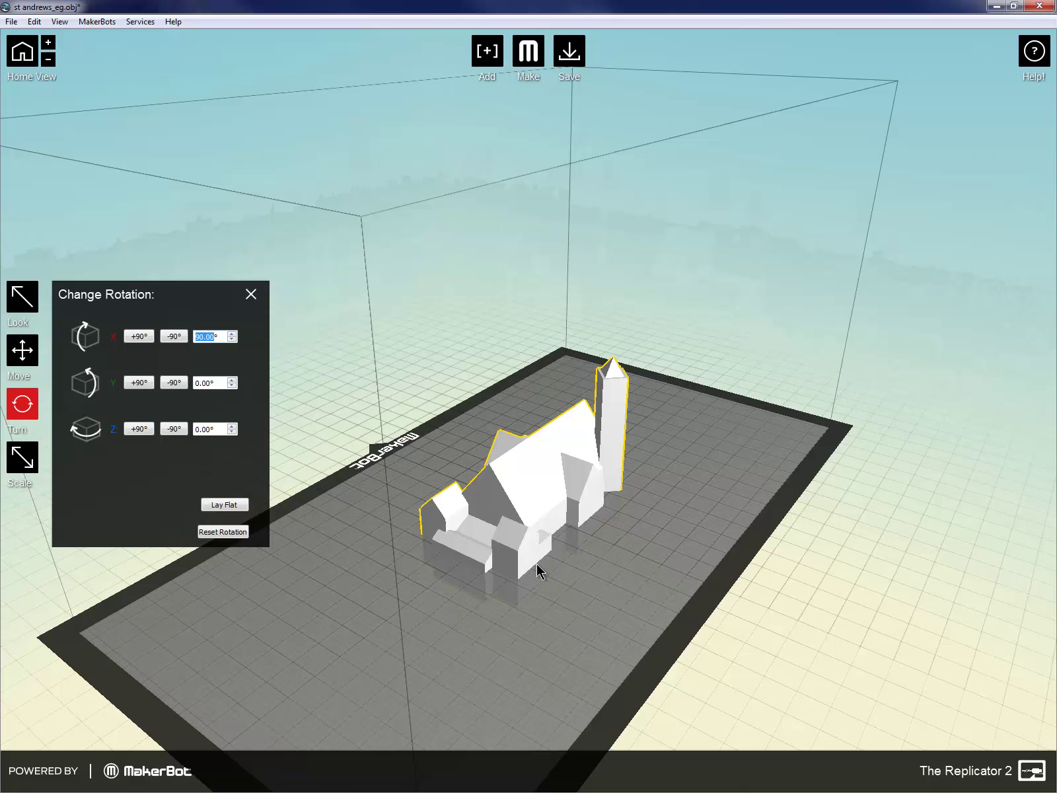
pyautogui.click(228, 505)
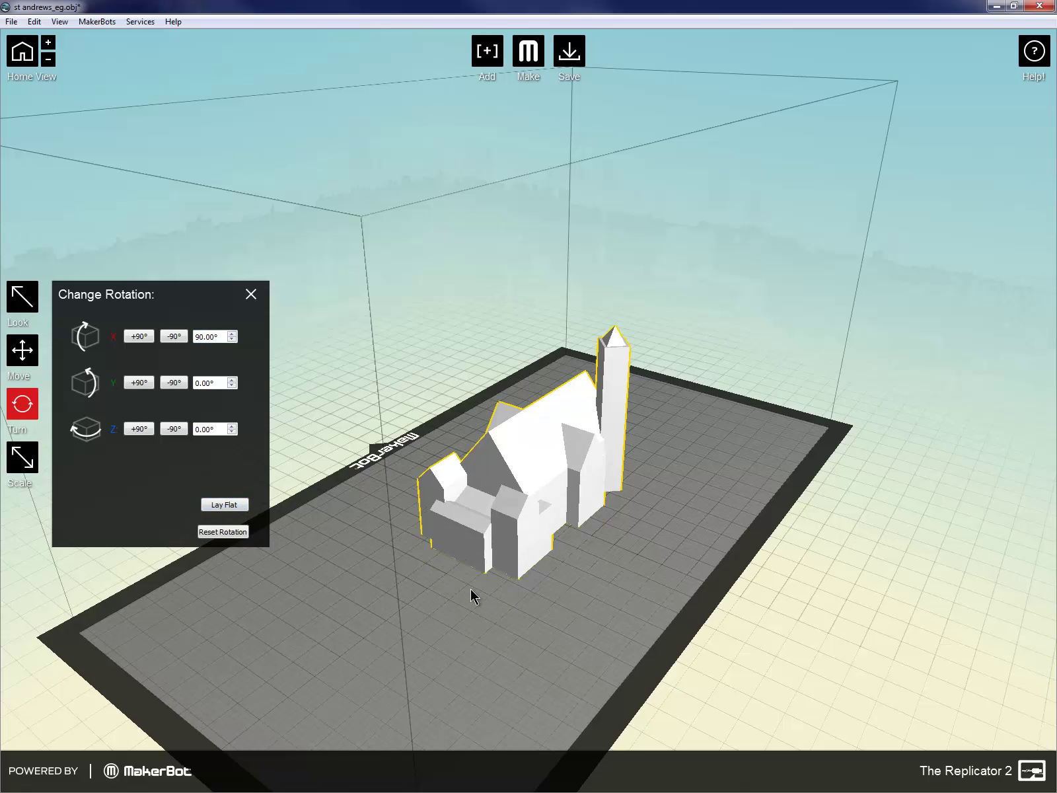
pyautogui.moveTo(459, 594); pyautogui.dragTo(602, 590)
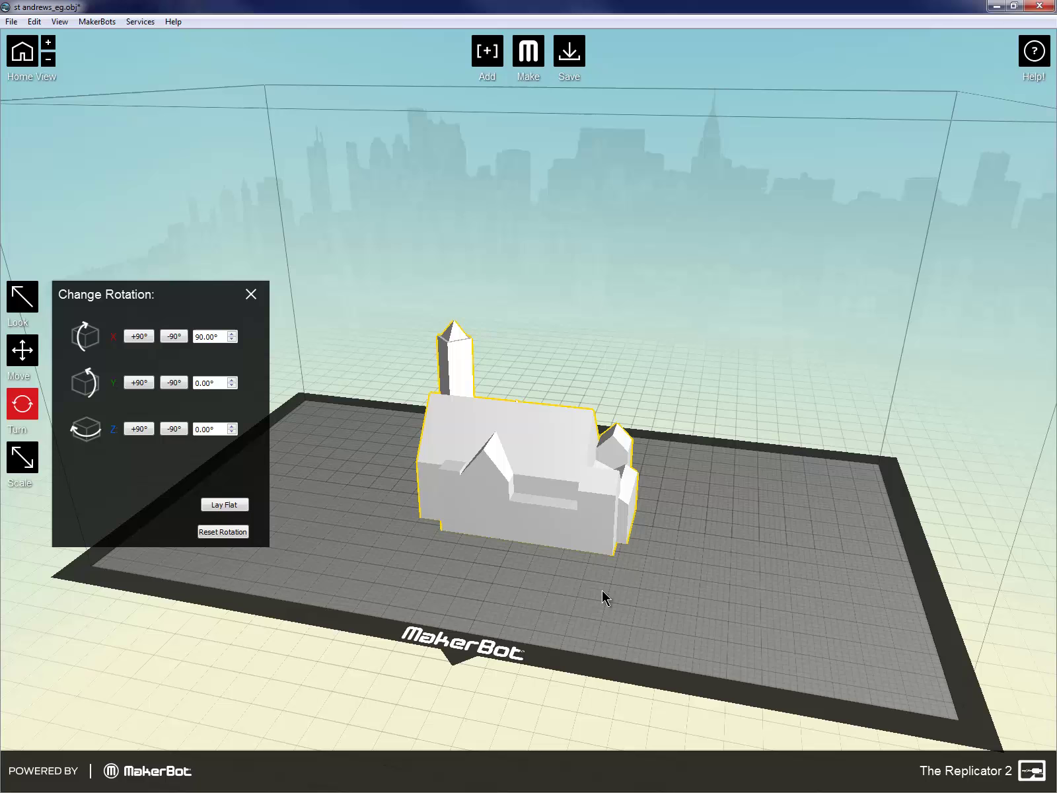
pyautogui.click(256, 305)
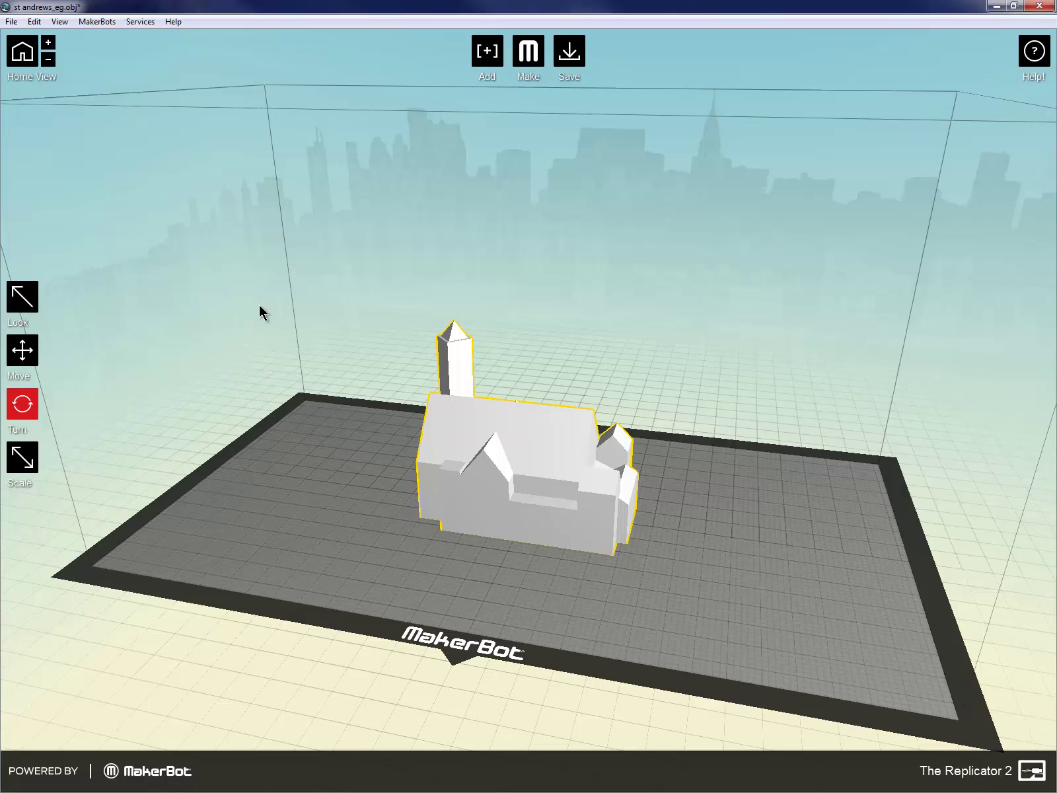
# Check the upright church from several sides and open its export settings.
pyautogui.scroll(3, 592, 514)
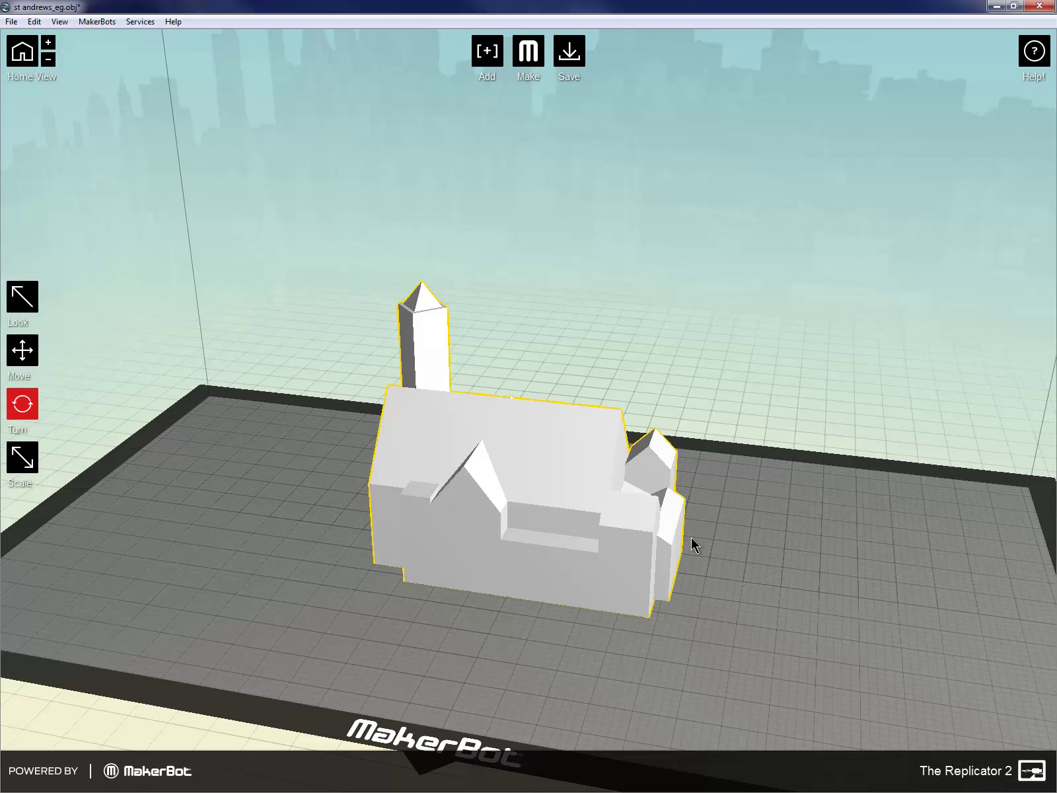
pyautogui.moveTo(691, 537); pyautogui.dragTo(658, 543)
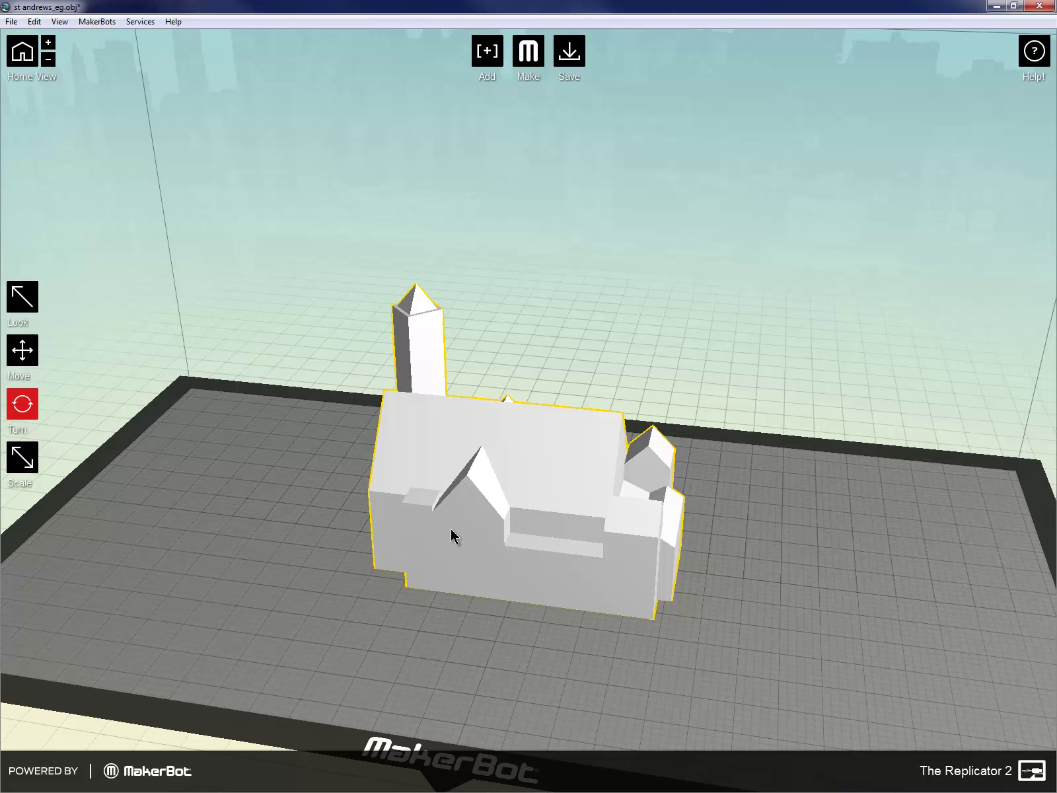
pyautogui.moveTo(420, 548); pyautogui.dragTo(388, 535)
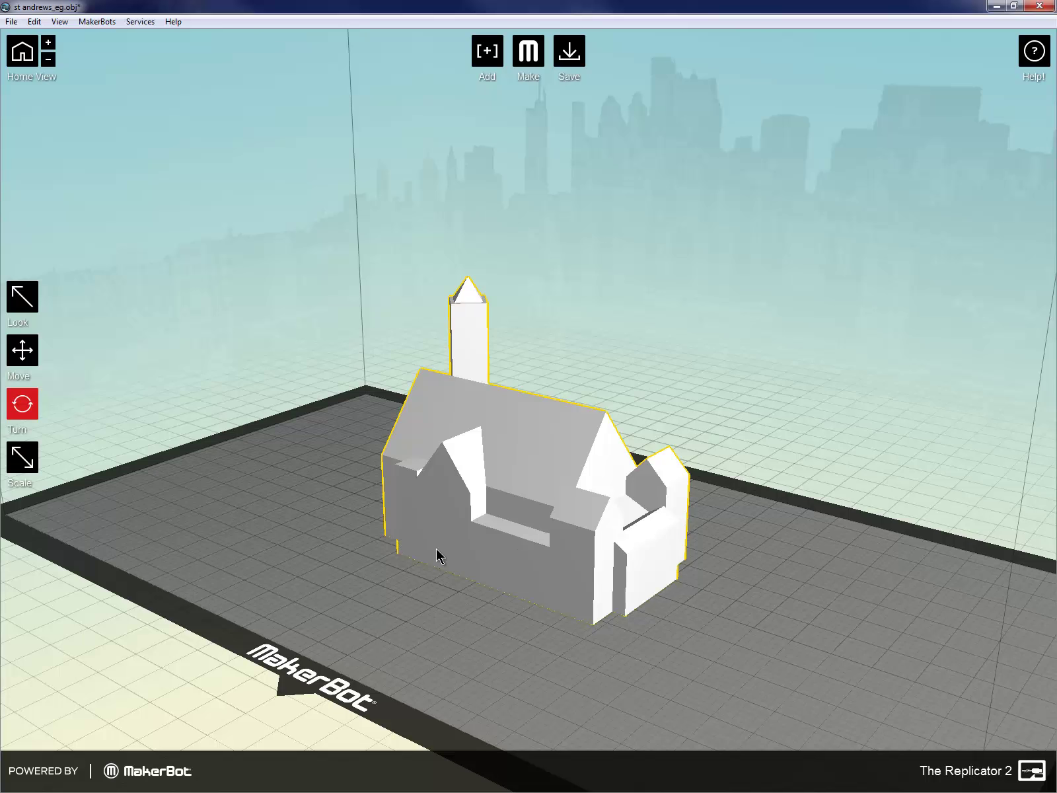
pyautogui.moveTo(436, 550); pyautogui.dragTo(740, 561)
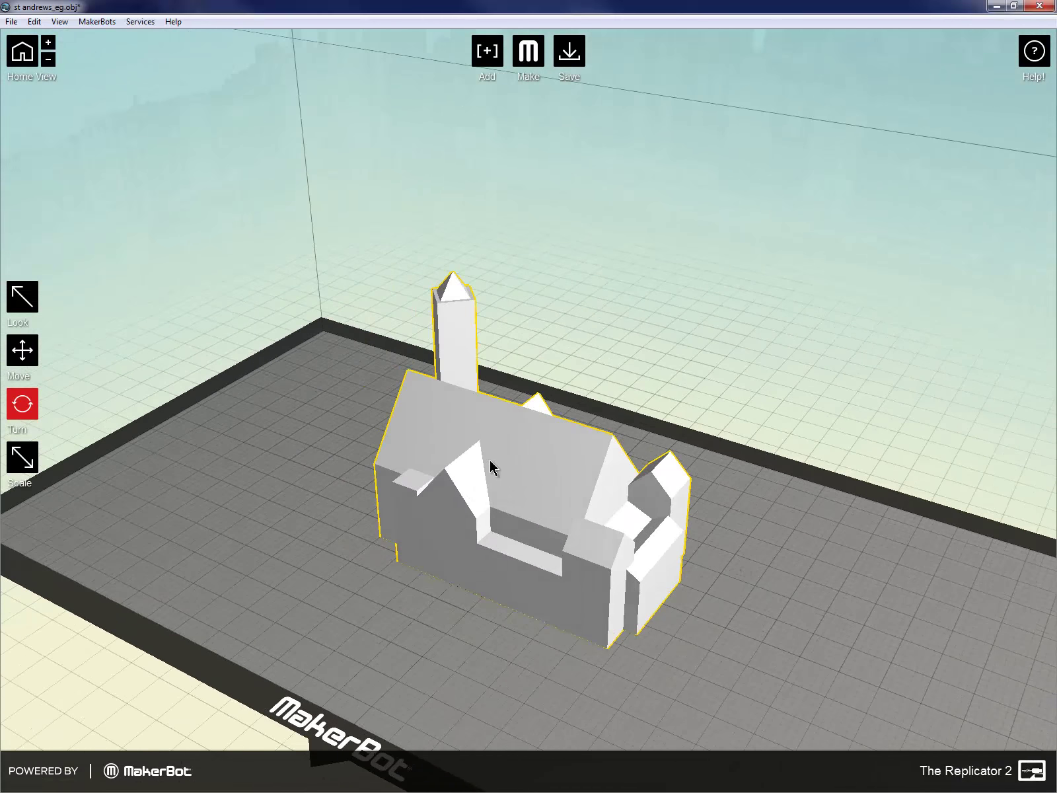
pyautogui.click(8, 21)
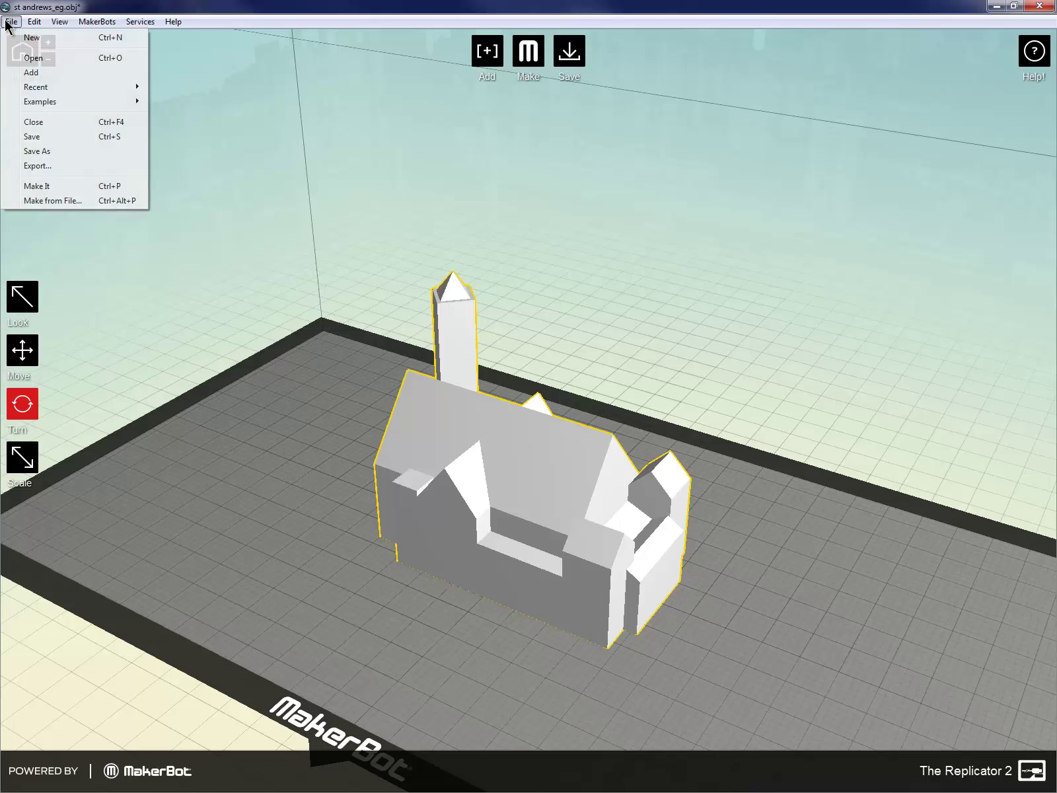
pyautogui.click(37, 166)
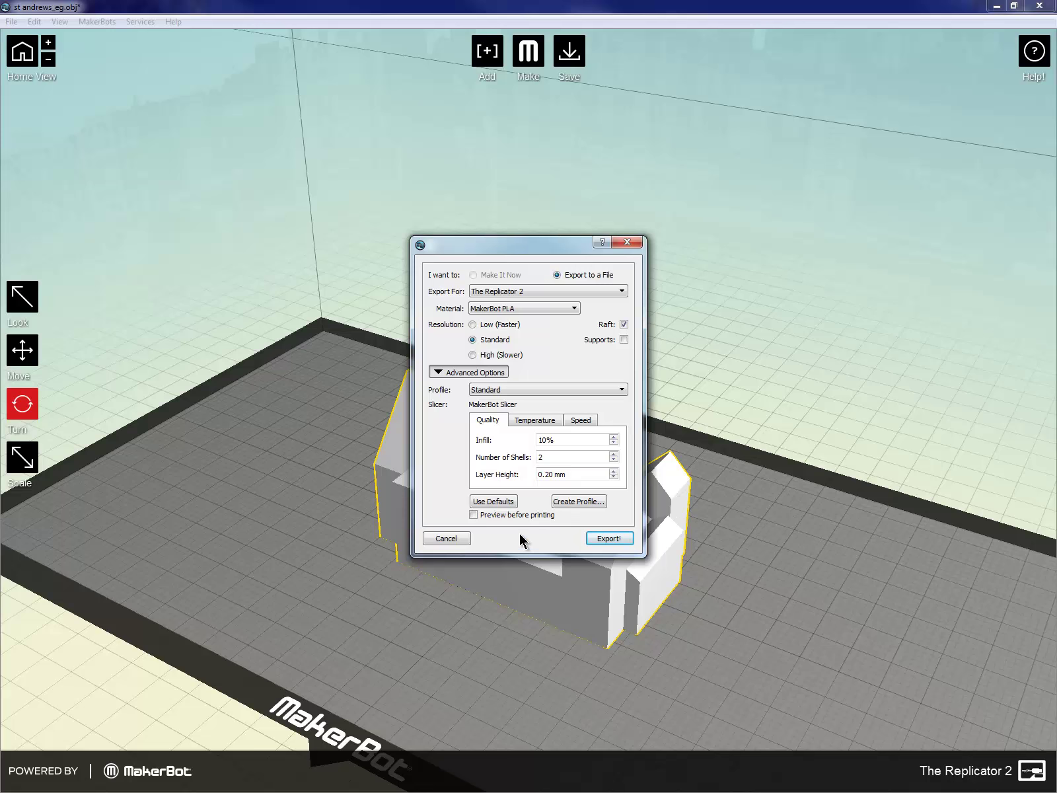
# Look at the export options for The Replicator 2X and set the target printer back to The Replicator 2.
pyautogui.click(517, 291)
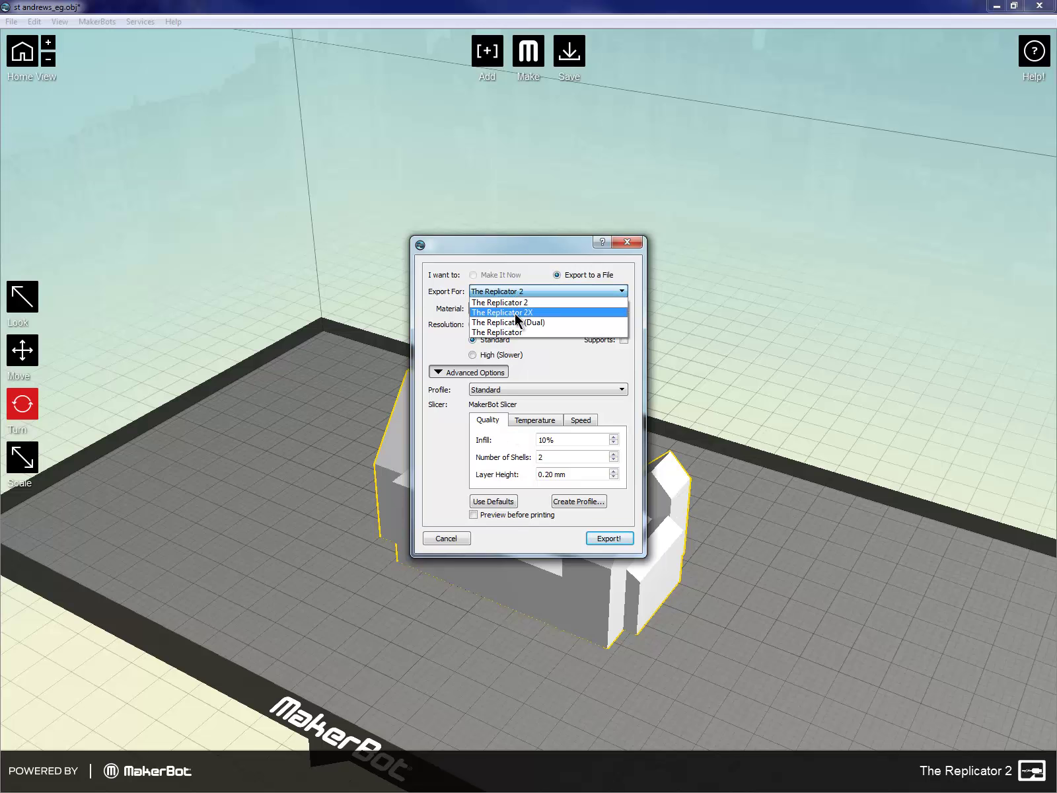
pyautogui.click(521, 296)
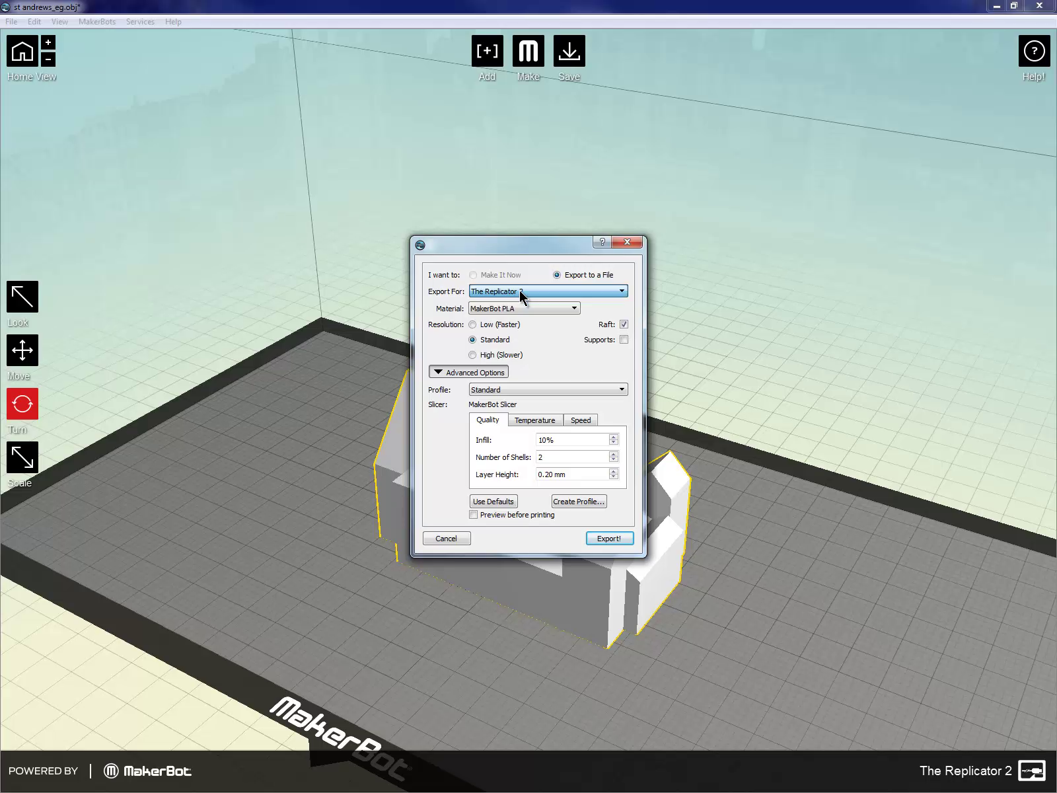
pyautogui.click(438, 374)
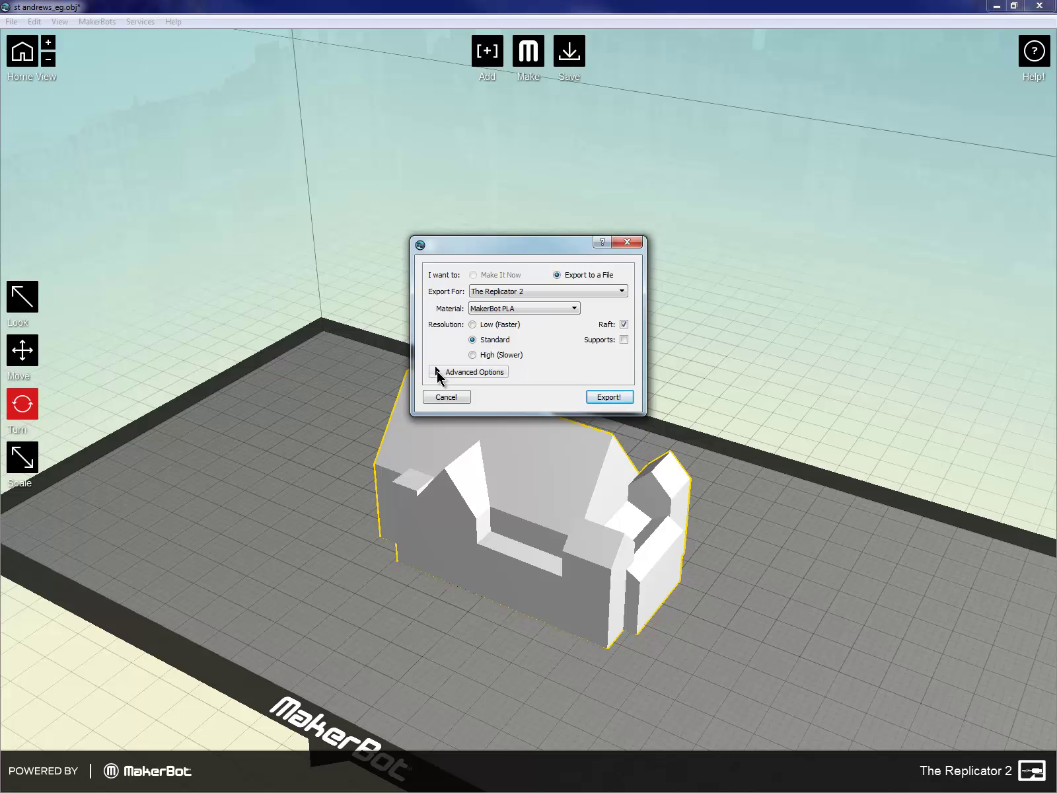
pyautogui.click(438, 374)
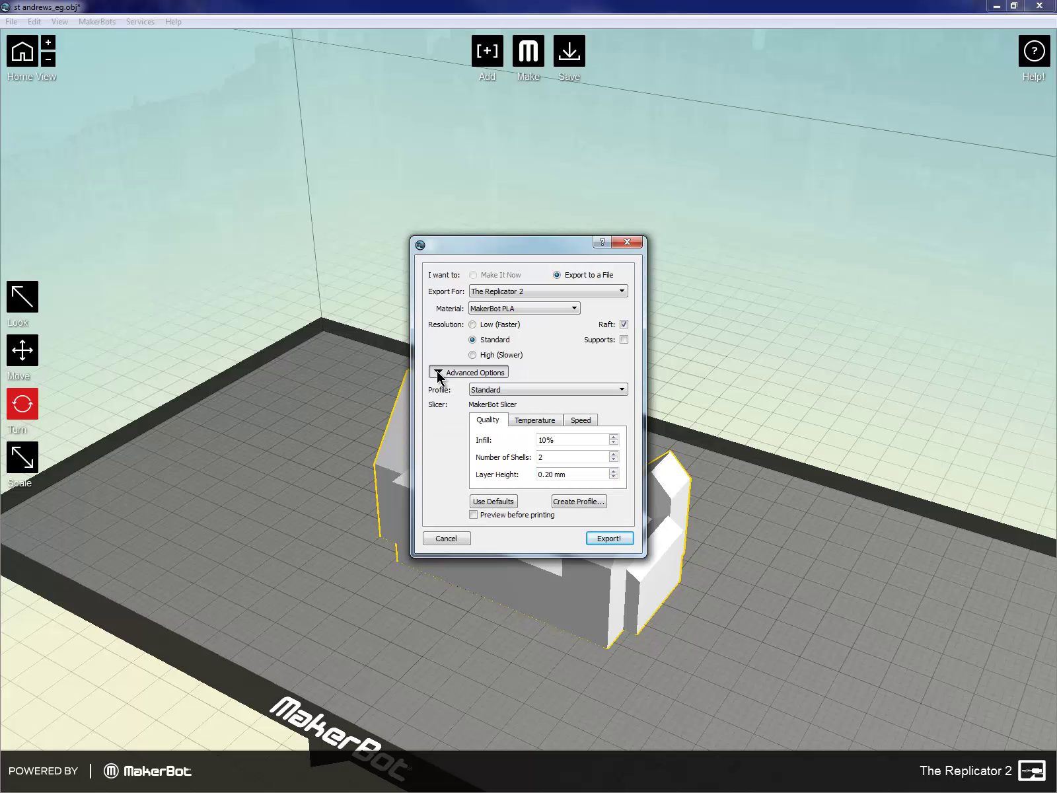
pyautogui.click(516, 294)
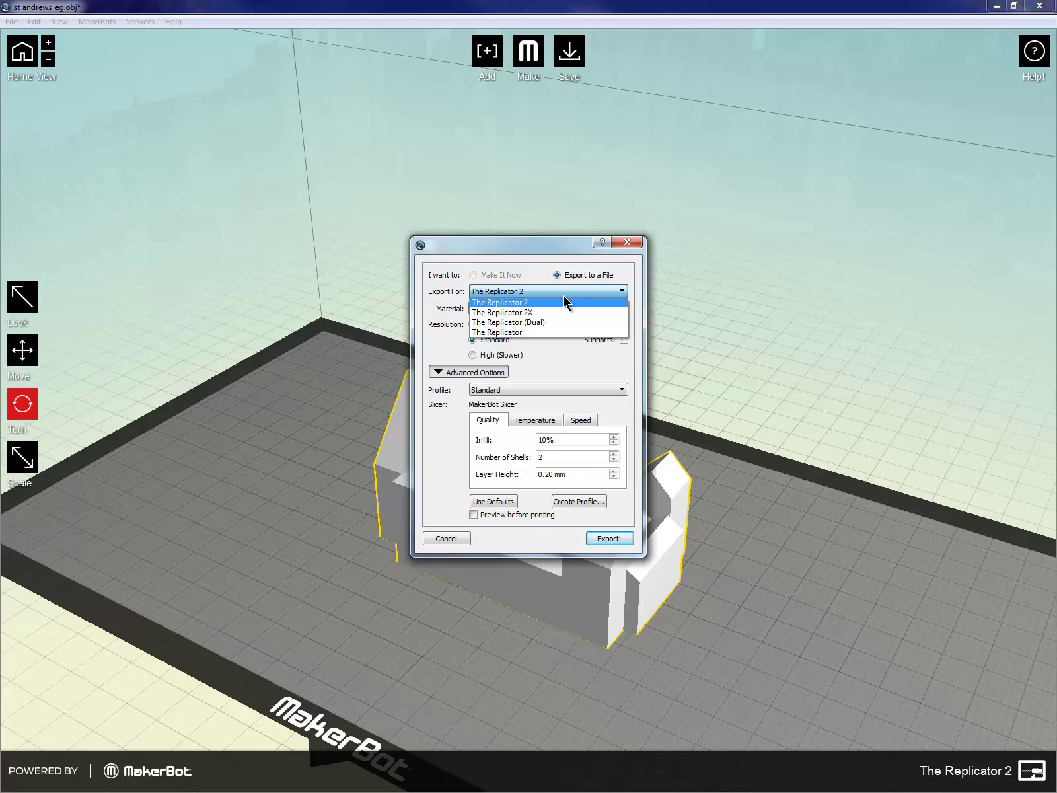
pyautogui.click(564, 314)
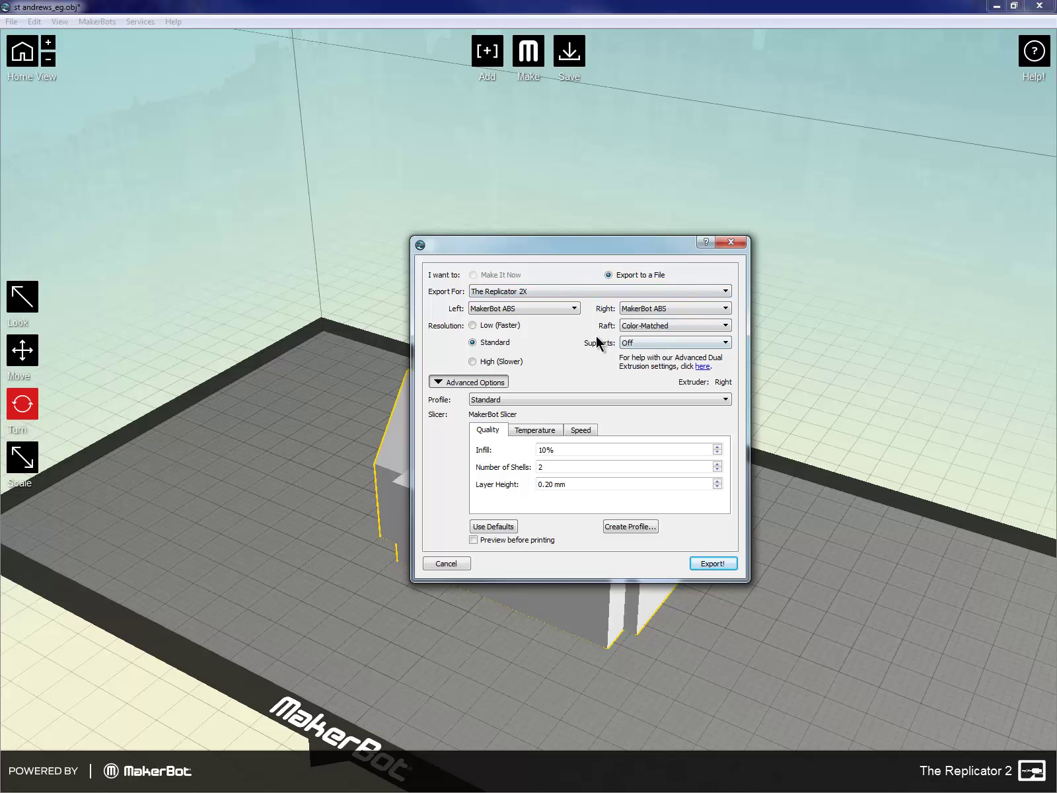
pyautogui.click(523, 292)
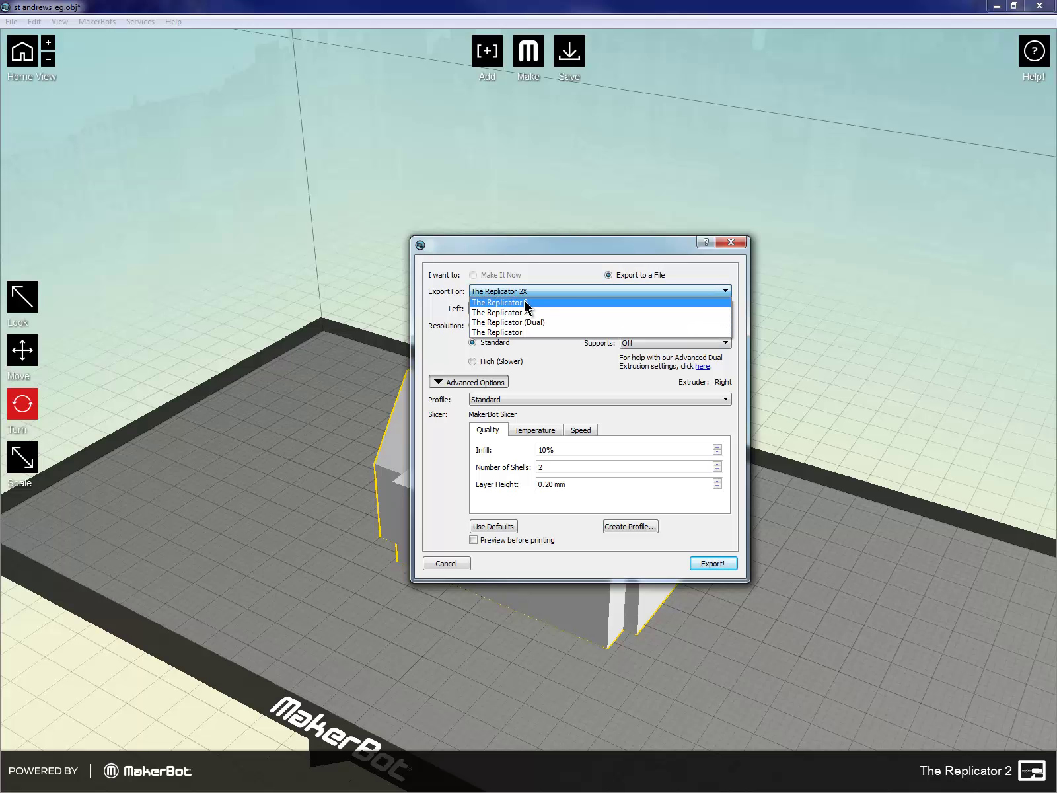
pyautogui.click(526, 302)
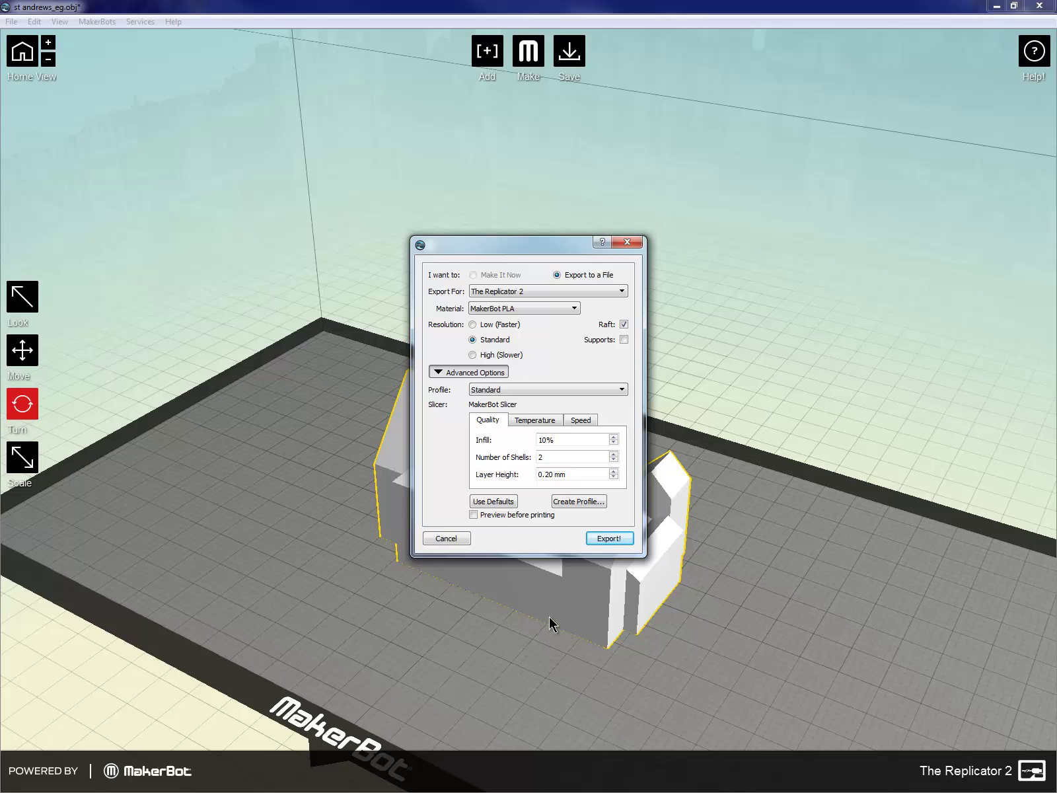
# Turn off the raft and start the export to generate the toolpath preview of the church.
pyautogui.click(624, 327)
pyautogui.click(610, 539)
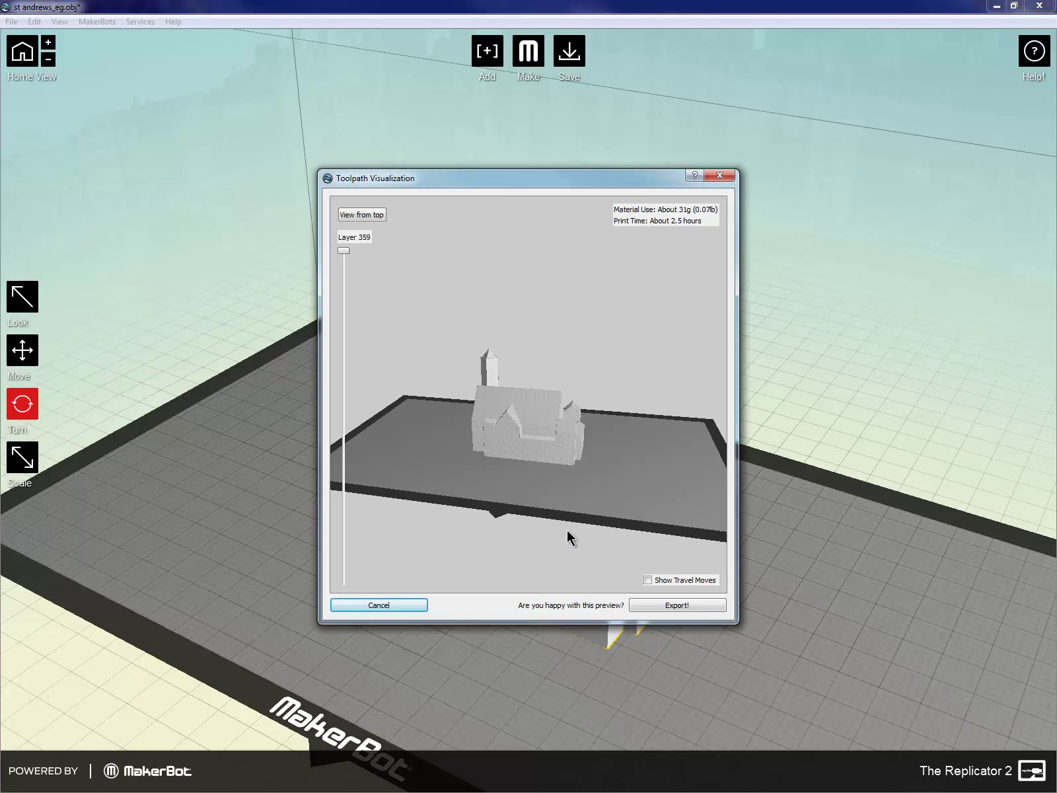
# Inspect the sliced church in the toolpath preview from several angles, including a close look at the roof layers.
pyautogui.scroll(5, 563, 492)
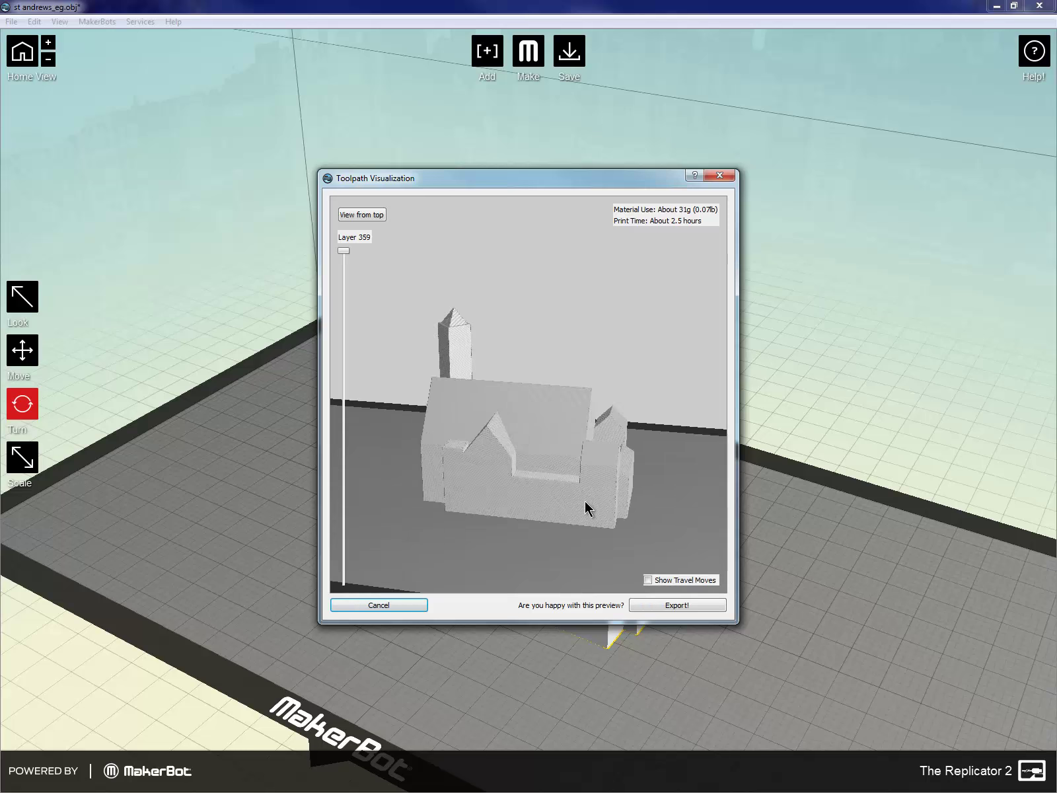
pyautogui.moveTo(645, 516); pyautogui.dragTo(520, 503)
pyautogui.scroll(5, 520, 503)
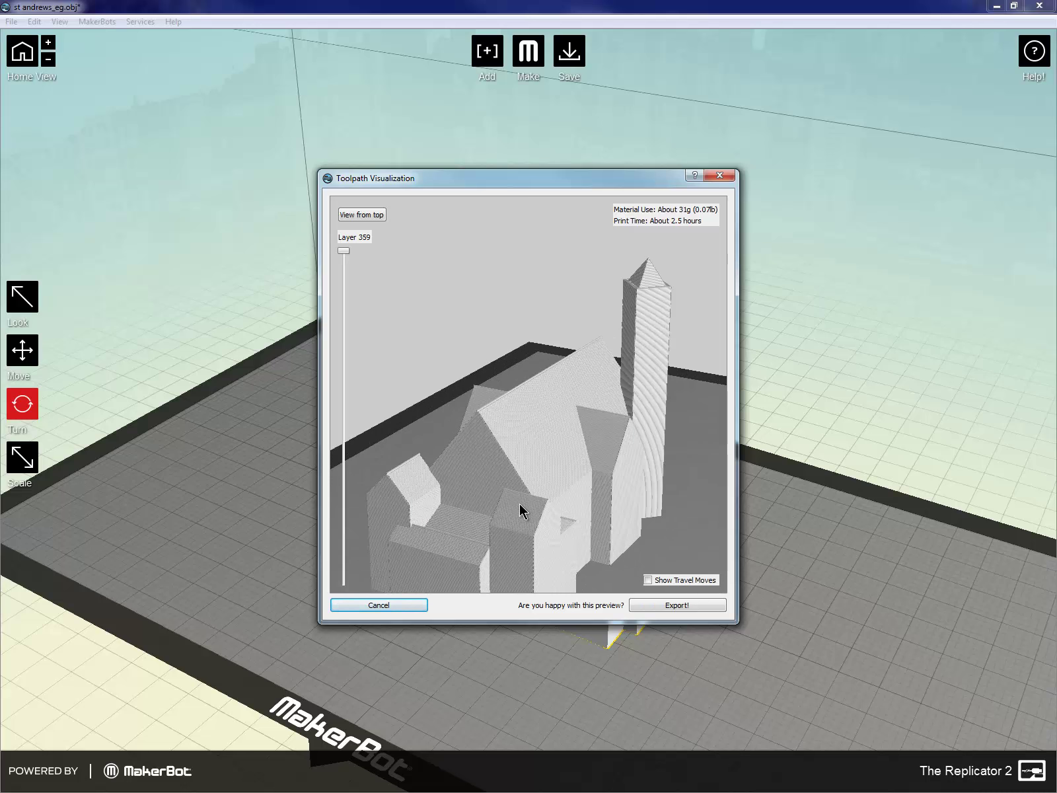
pyautogui.scroll(2, 519, 503)
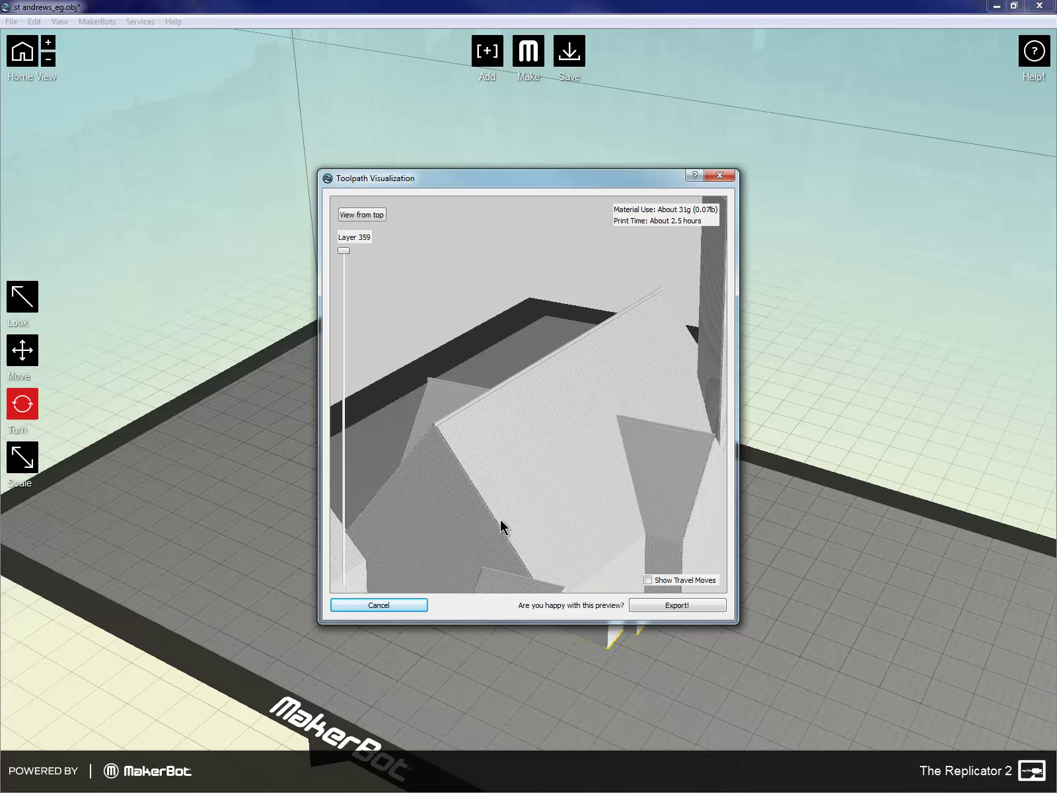
pyautogui.moveTo(500, 524); pyautogui.dragTo(345, 580)
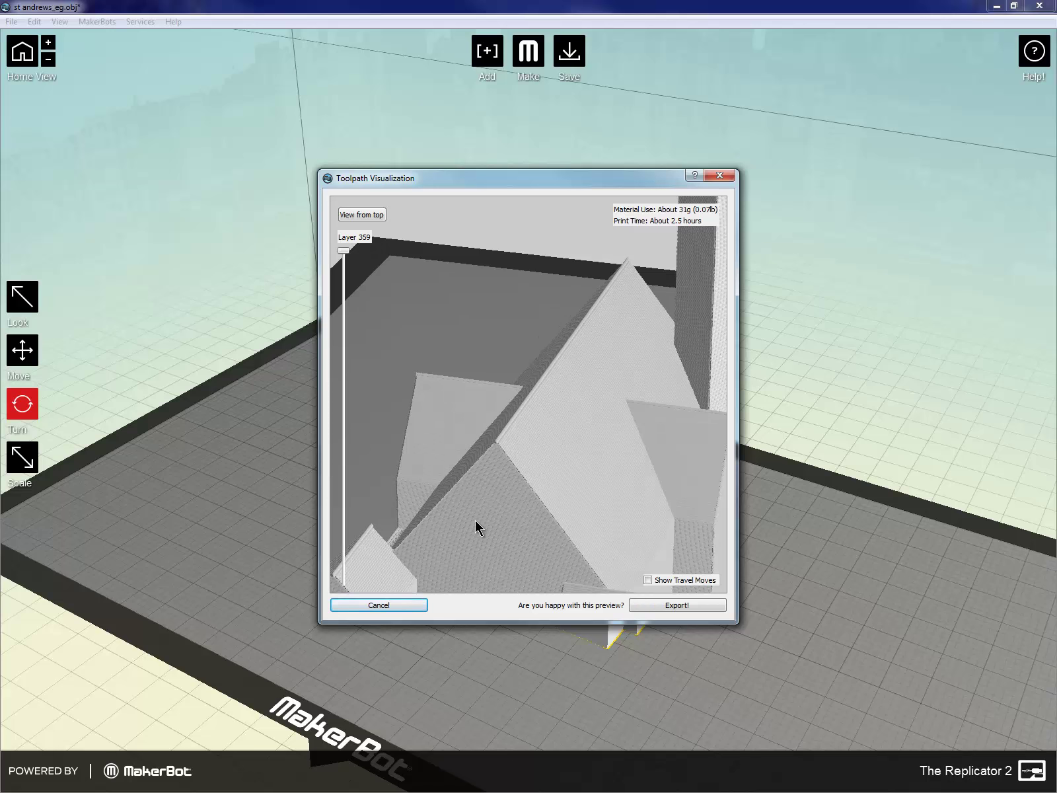
pyautogui.scroll(-3, 475, 521)
pyautogui.scroll(-2, 476, 521)
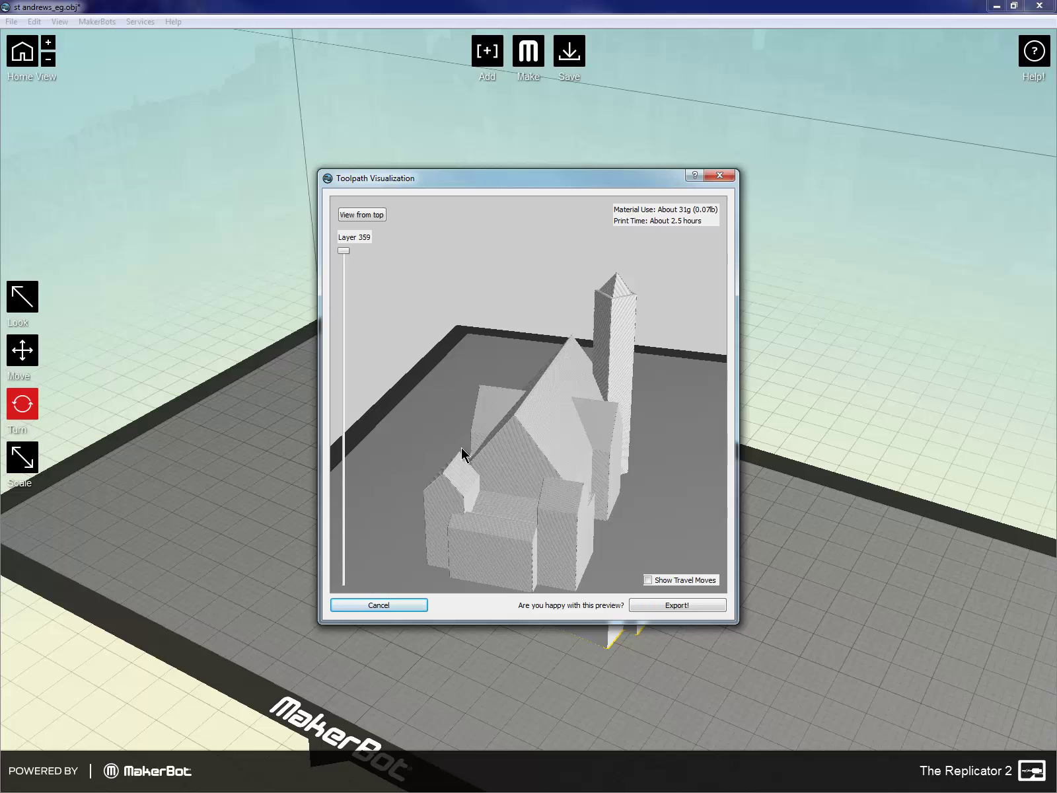
# Step the toolpath preview down to the lowest layers and back up to examine the infill, and view the sliced church from other sides.
pyautogui.moveTo(461, 448); pyautogui.dragTo(543, 464)
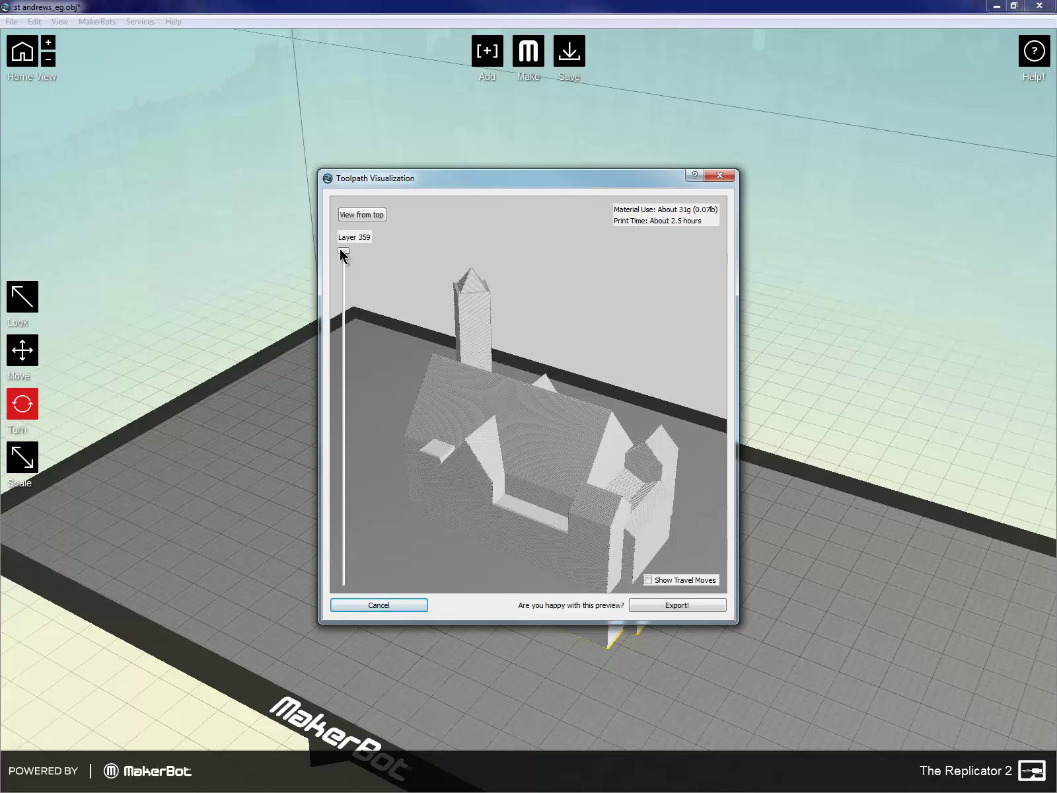
pyautogui.moveTo(341, 252); pyautogui.dragTo(343, 574)
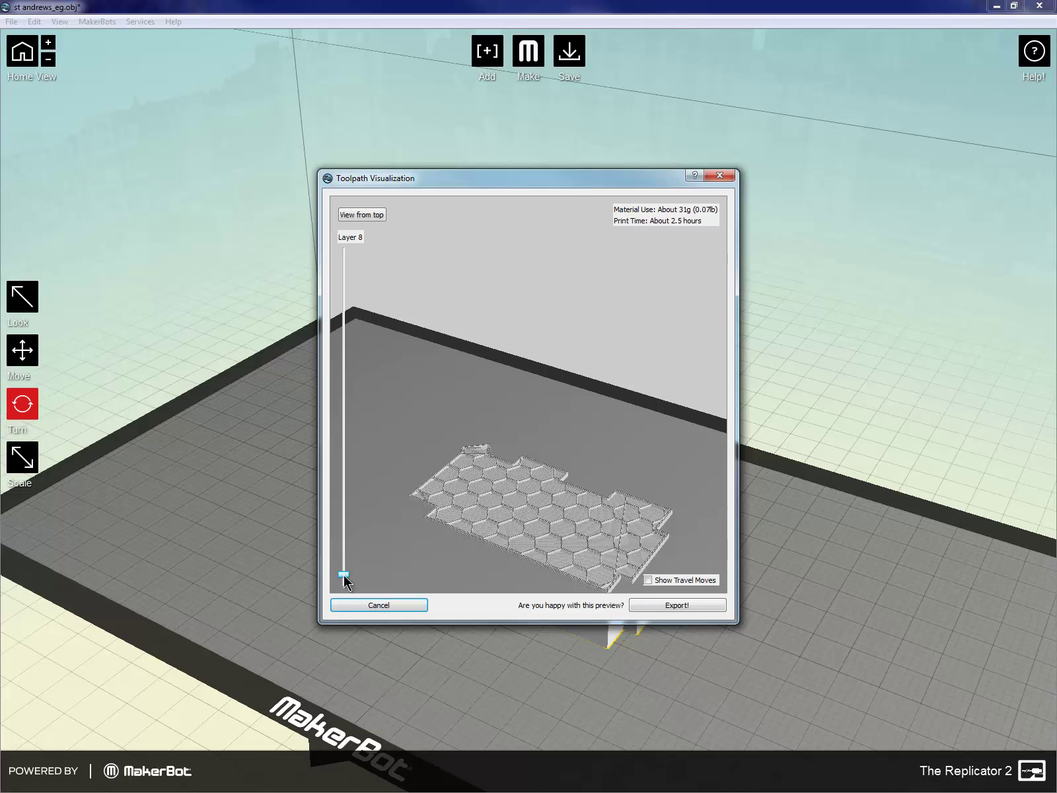
pyautogui.moveTo(344, 575); pyautogui.dragTo(341, 446)
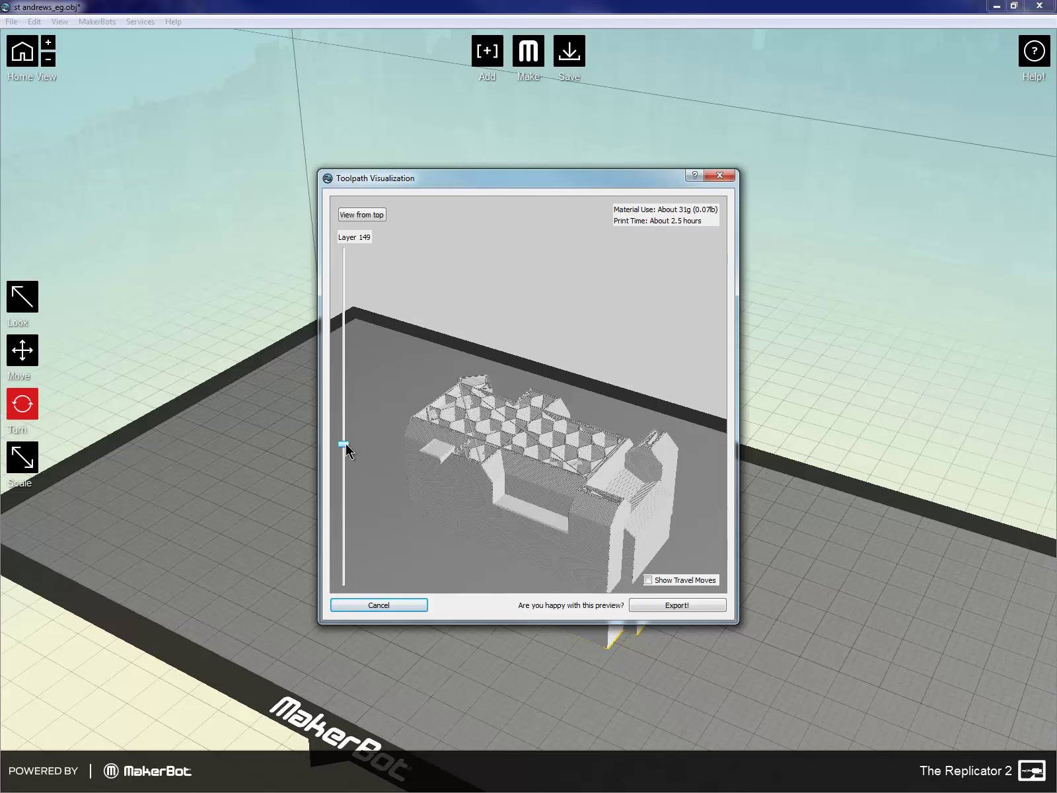
pyautogui.moveTo(343, 448); pyautogui.dragTo(343, 250)
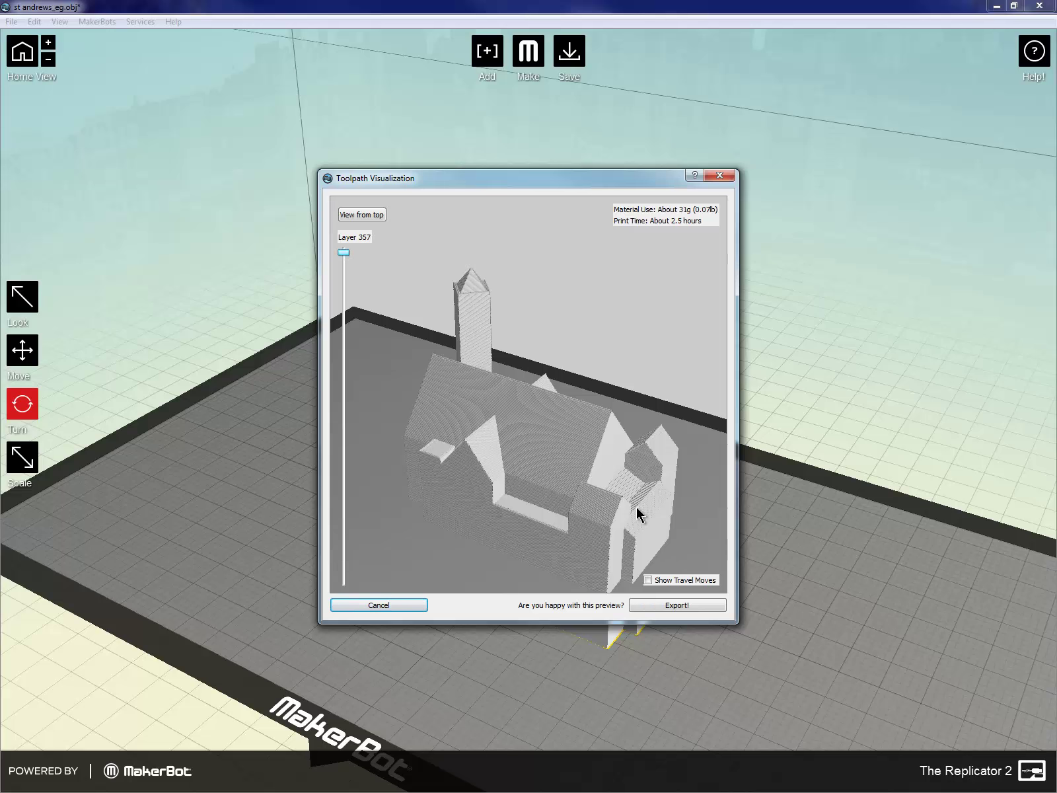
pyautogui.moveTo(636, 507); pyautogui.dragTo(442, 495)
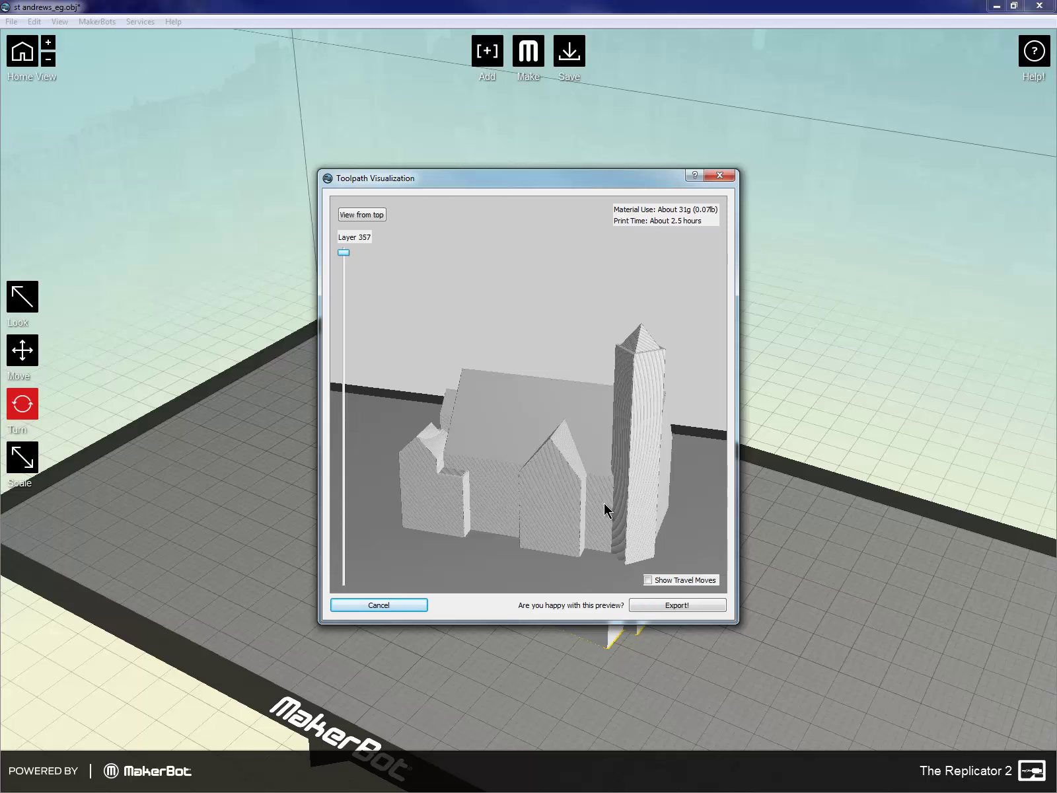
pyautogui.moveTo(585, 512); pyautogui.dragTo(465, 509)
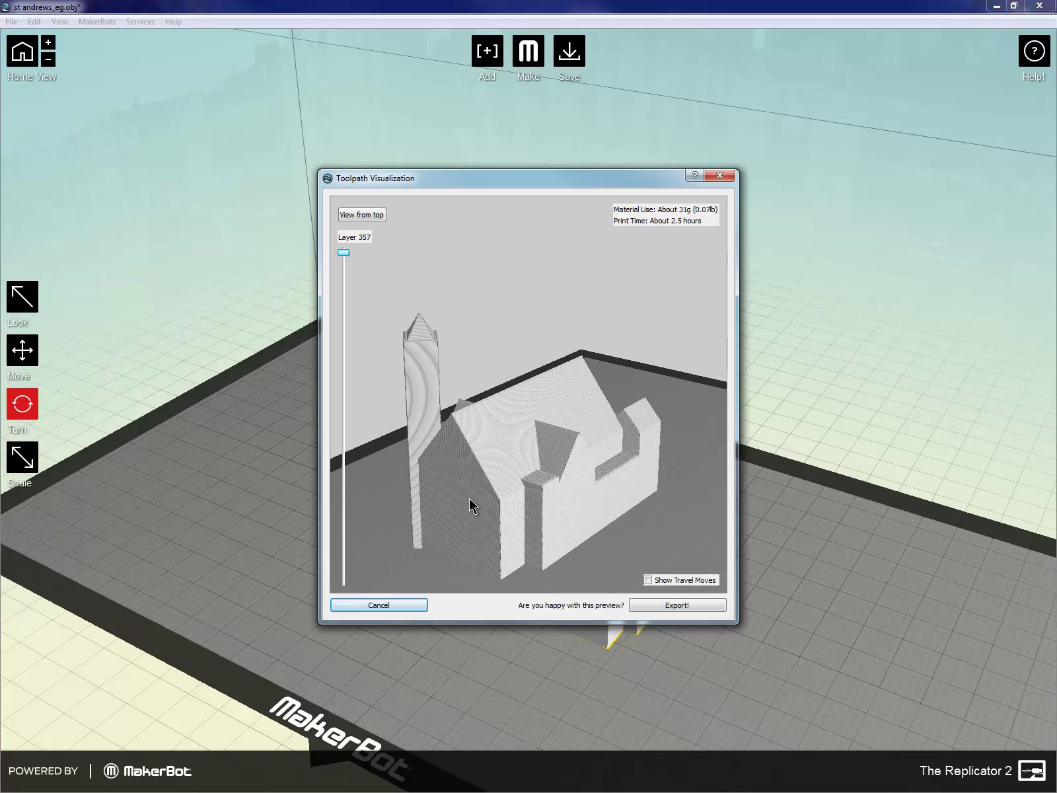
# Accept the toolpath preview and export the print file as st andrews_eg.x3g in X3G format to the Documents library.
pyautogui.click(687, 609)
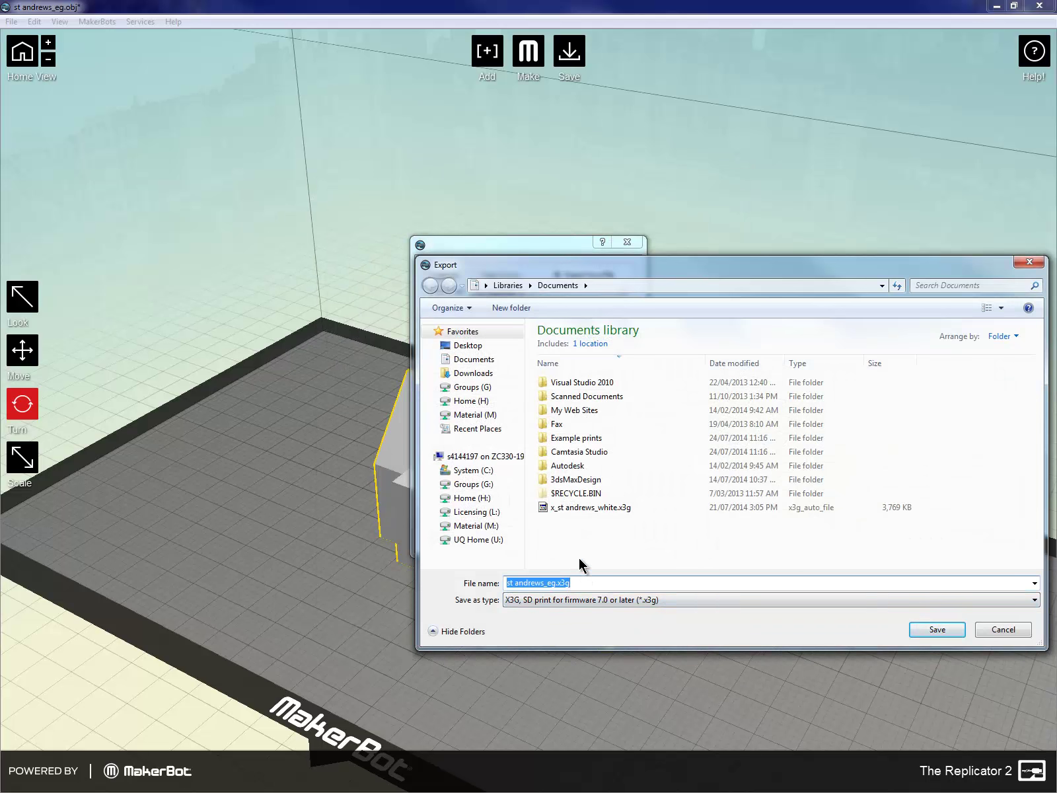
pyautogui.moveTo(706, 271); pyautogui.dragTo(552, 198)
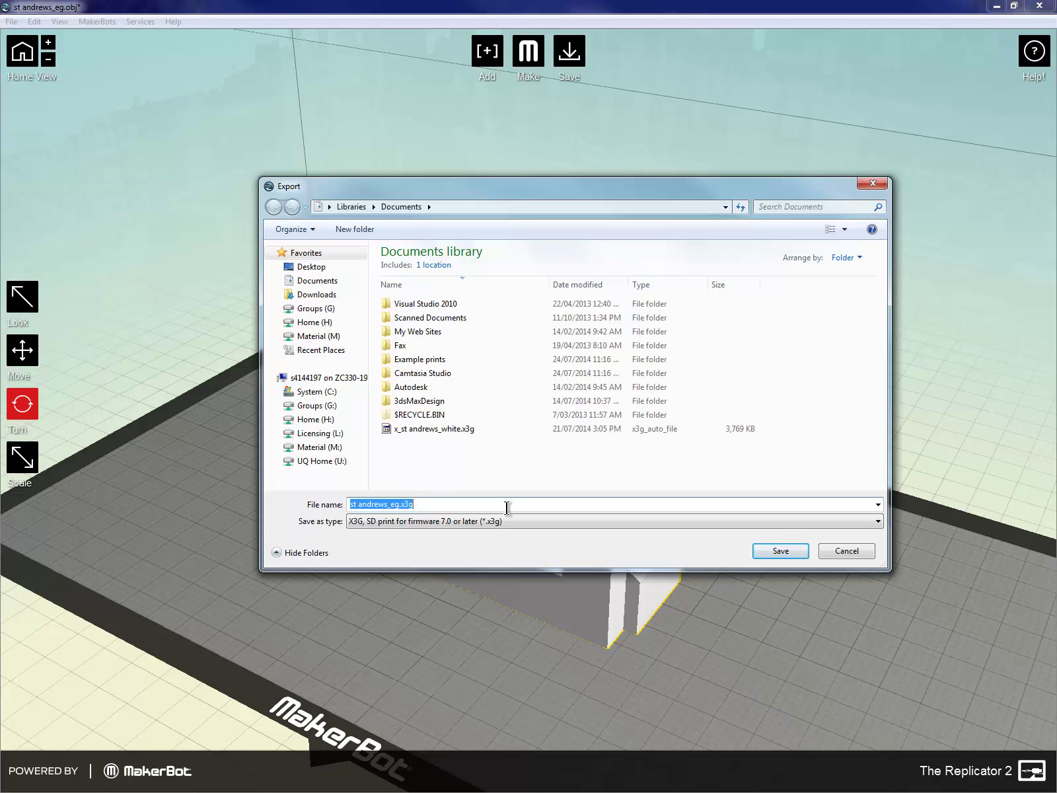
pyautogui.click(782, 552)
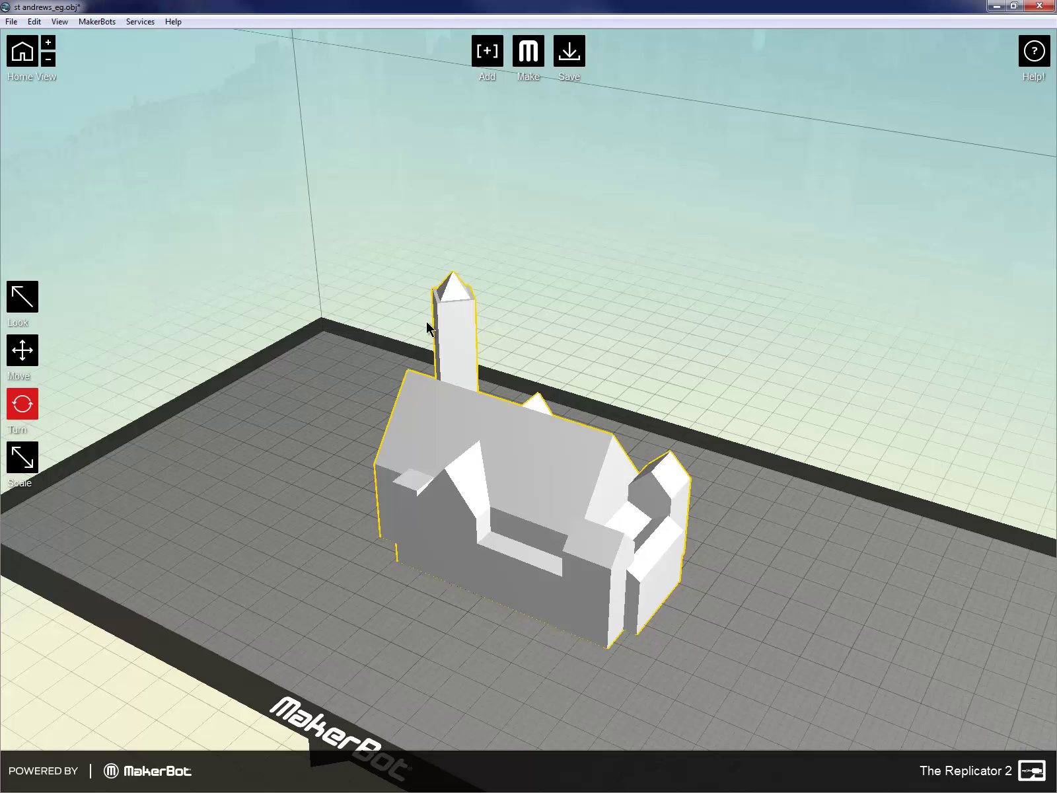
# Save a copy of the church layout as st andrews_eg.thing in the Documents library.
pyautogui.click(9, 22)
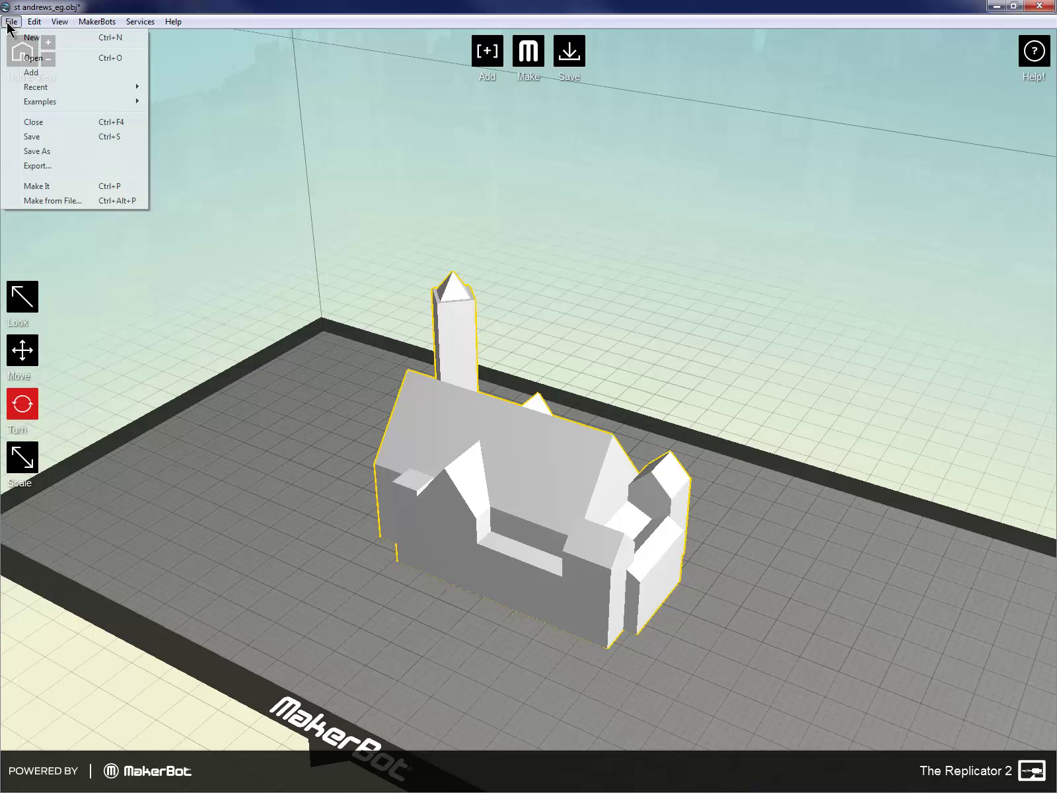
pyautogui.click(59, 151)
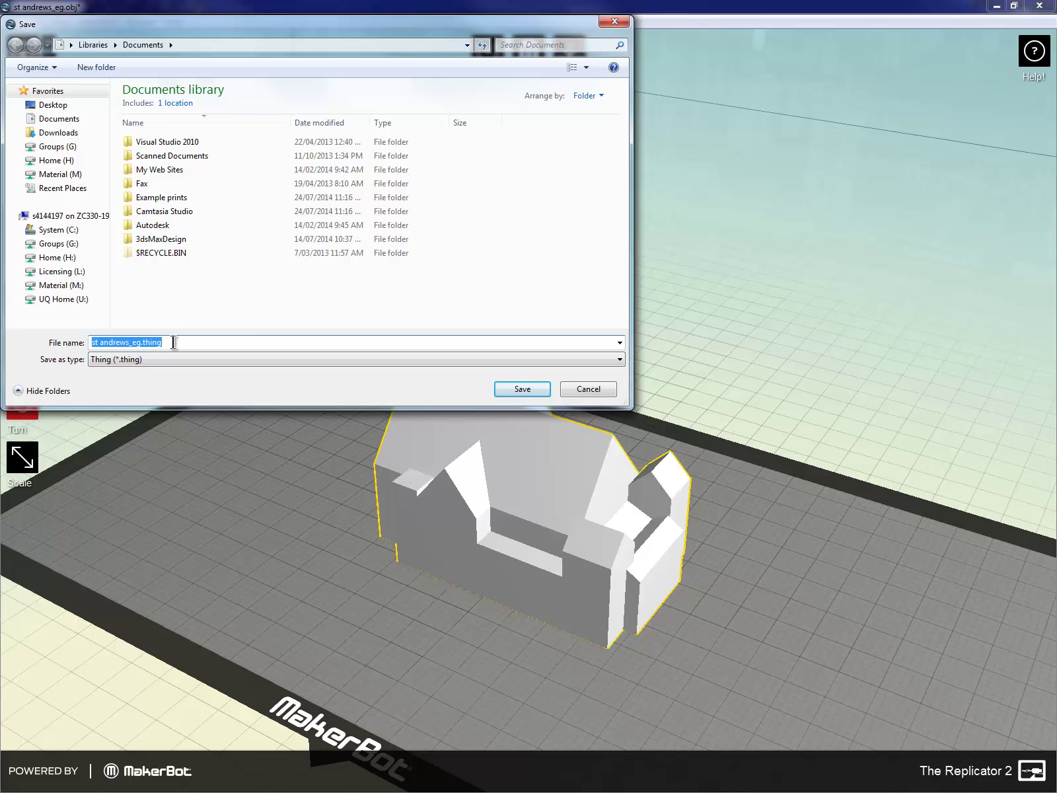
pyautogui.click(60, 119)
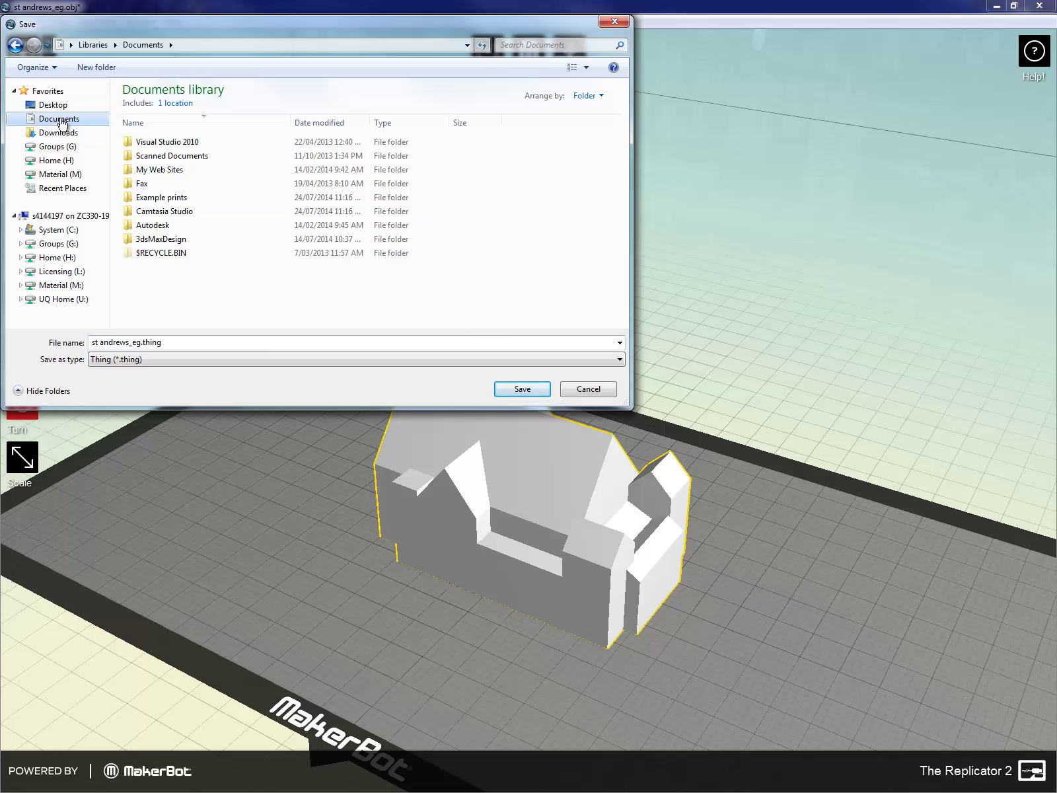
pyautogui.click(532, 391)
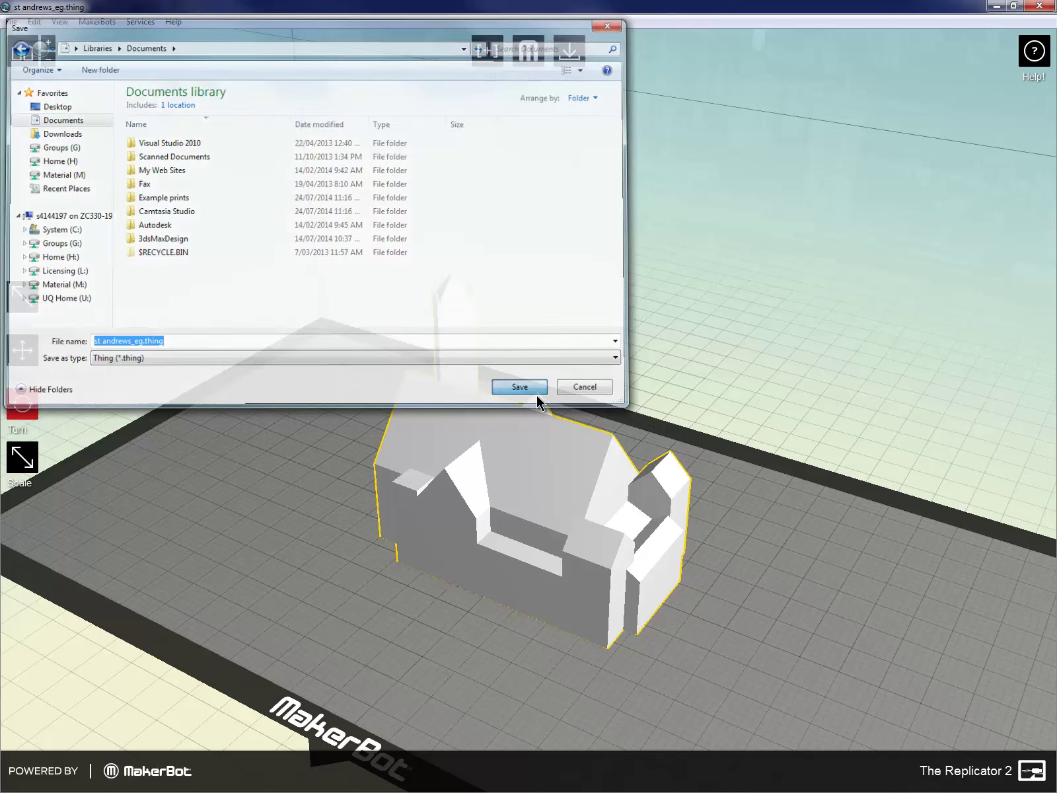